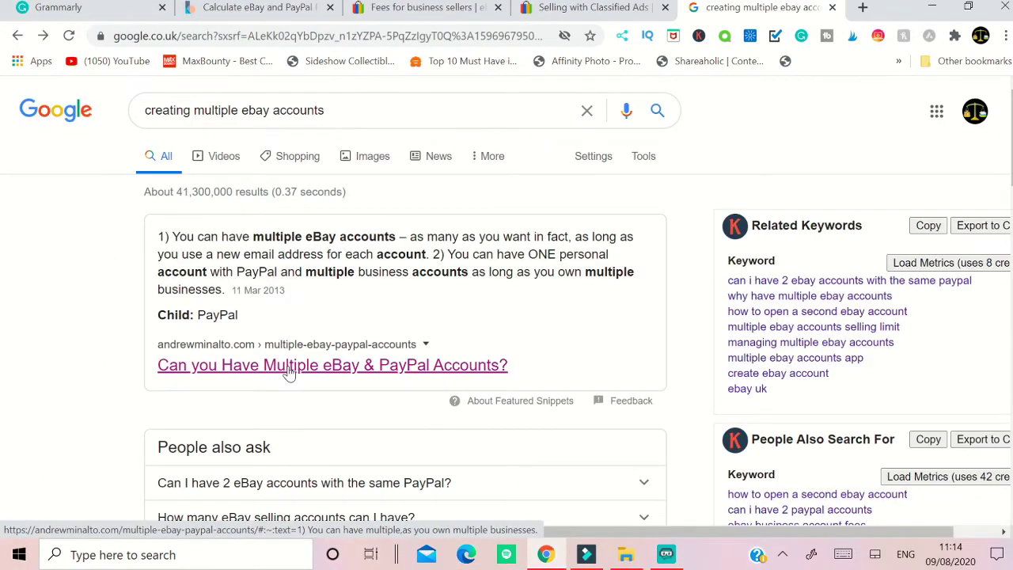
Step: Open the article "Can you Have Multiple eBay & PayPal Accounts?" and read its sections on multiple eBay and PayPal accounts
click(289, 369)
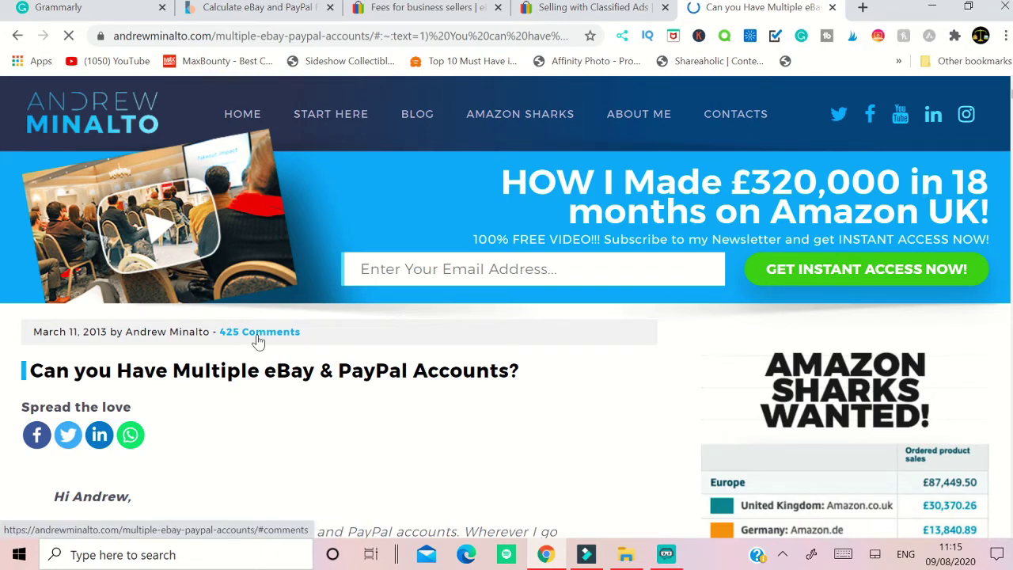
scroll(257, 340, down, 7)
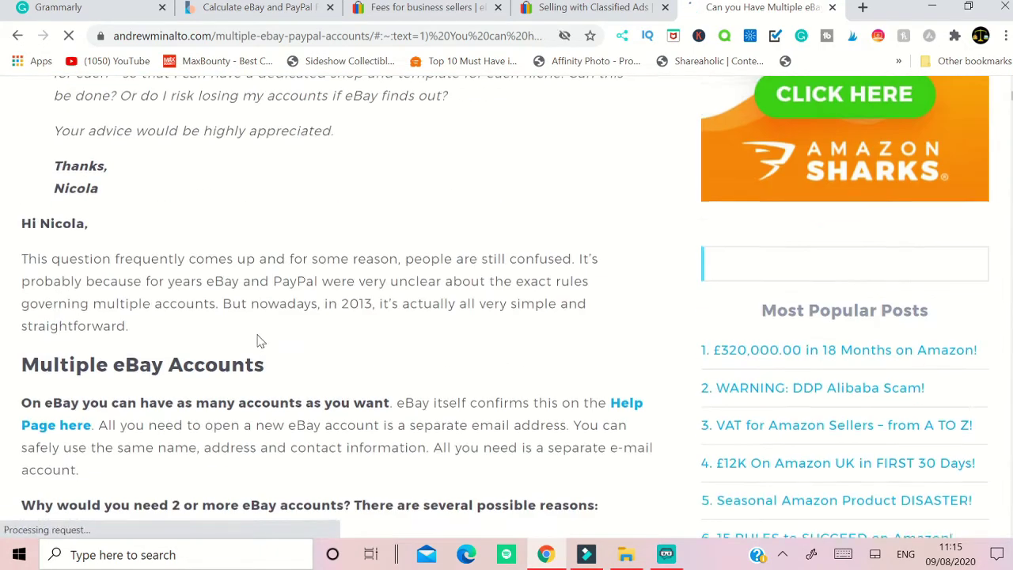
scroll(258, 341, down, 3)
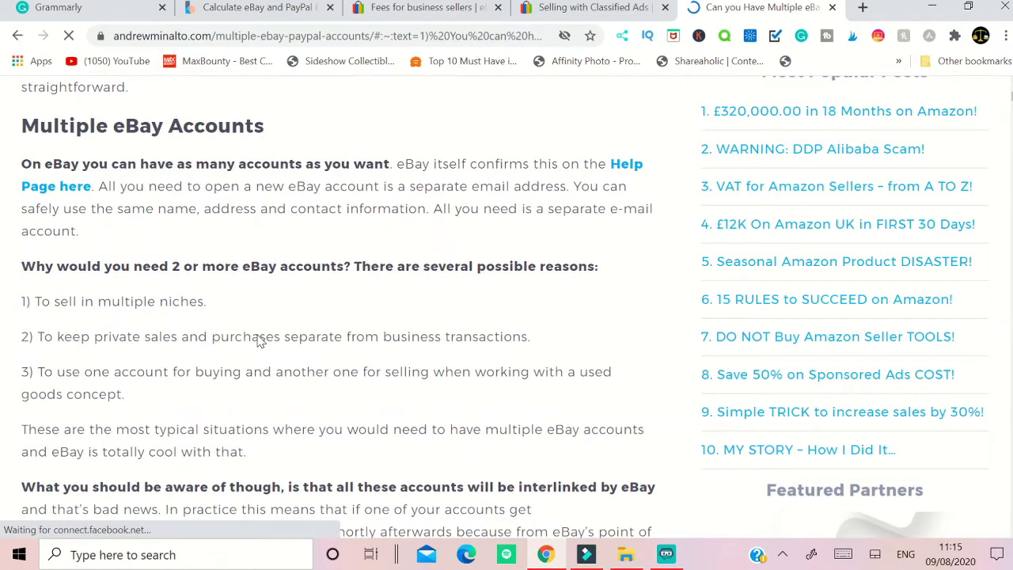
drag(21, 83, 265, 130)
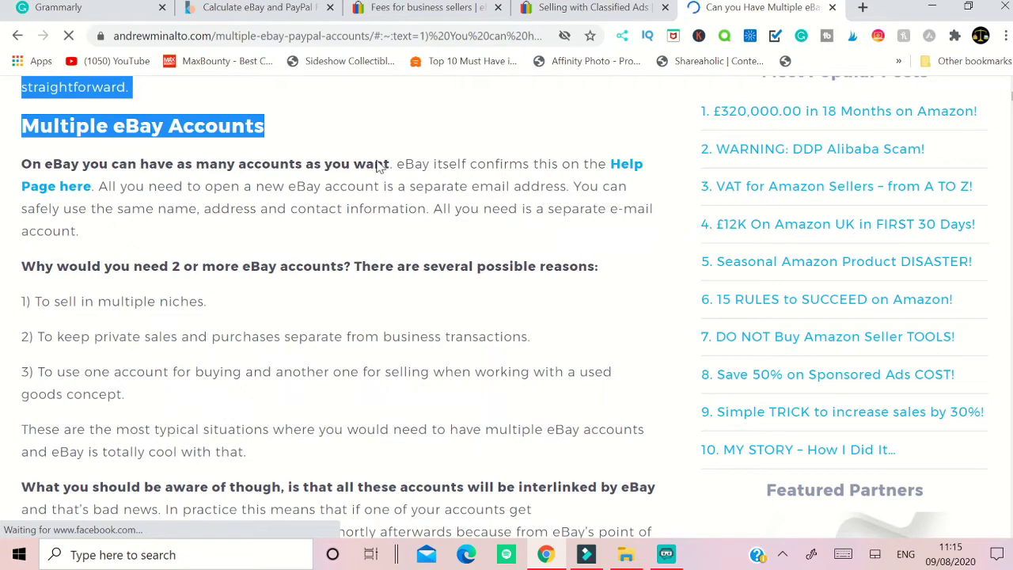
drag(22, 164, 405, 163)
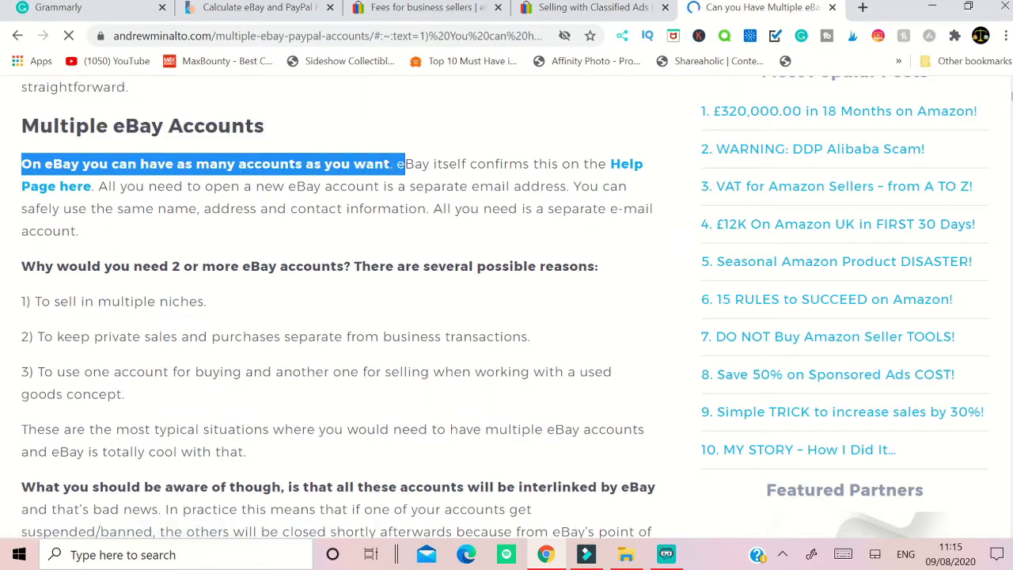
scroll(507, 316, down, 9)
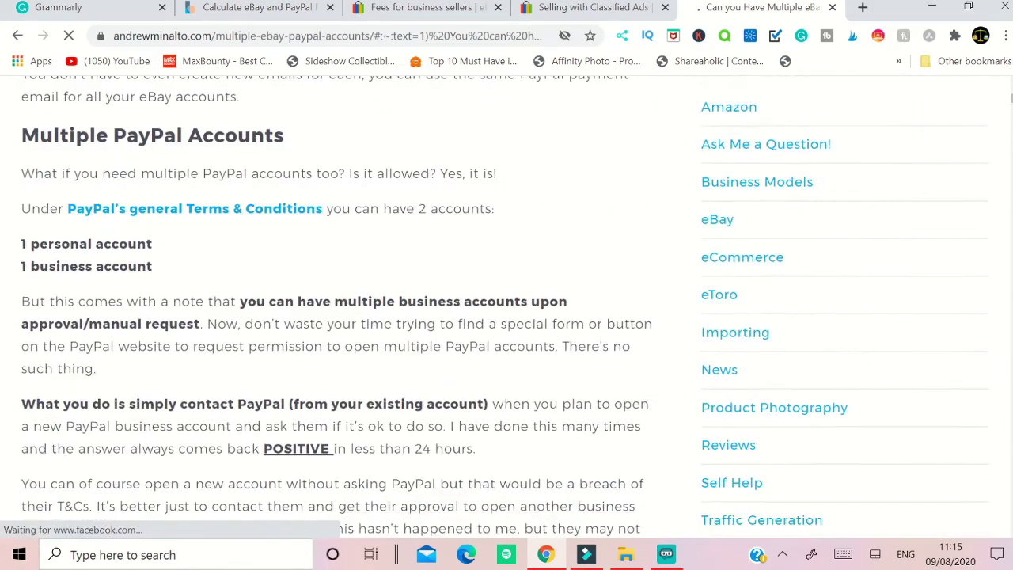
scroll(507, 317, down, 8)
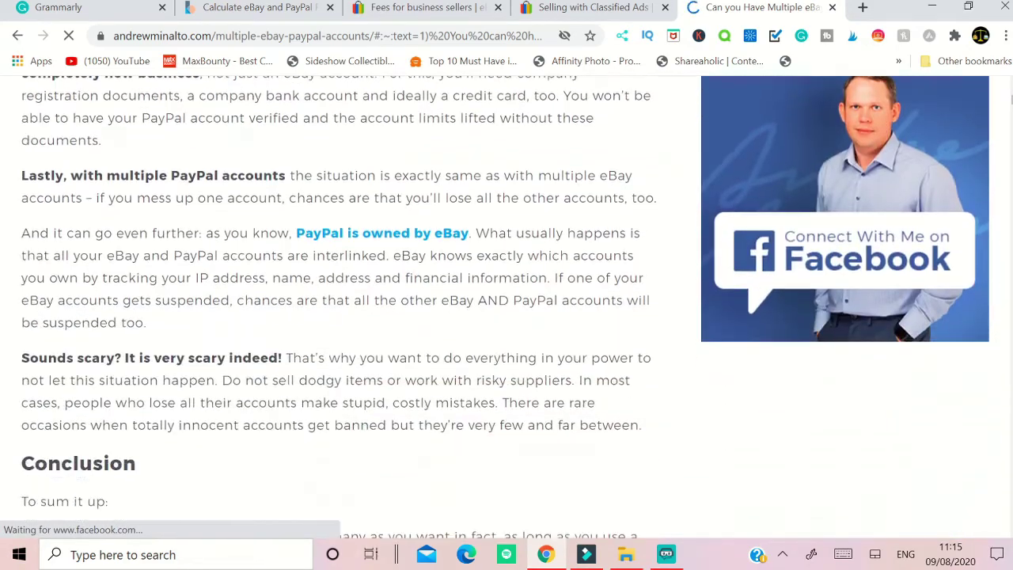
scroll(506, 317, down, 2)
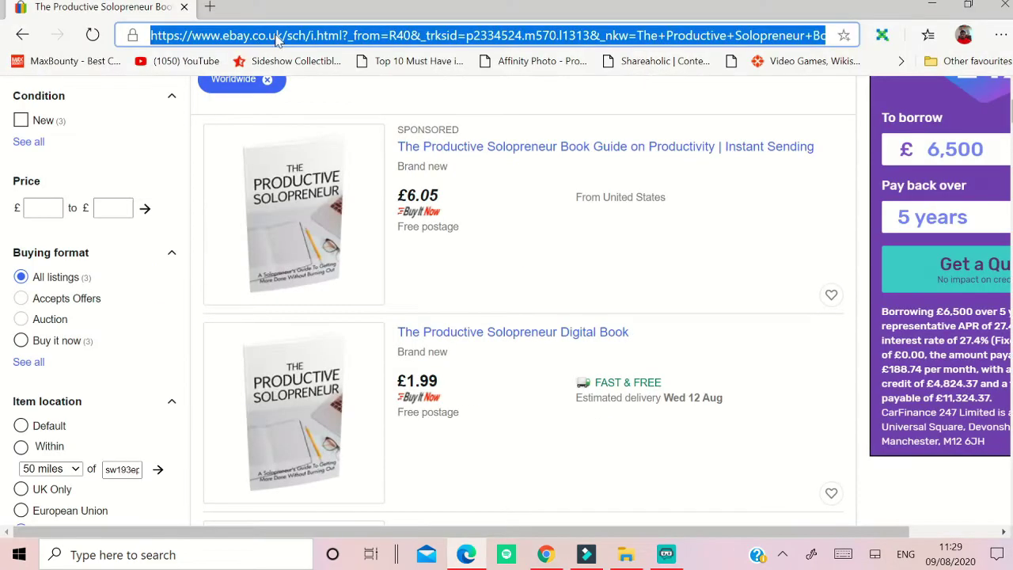
Step: Examine the ebay.co.uk search results for The Productive Solopreneur book, including its listings and their prices
click(276, 35)
drag(279, 35, 150, 35)
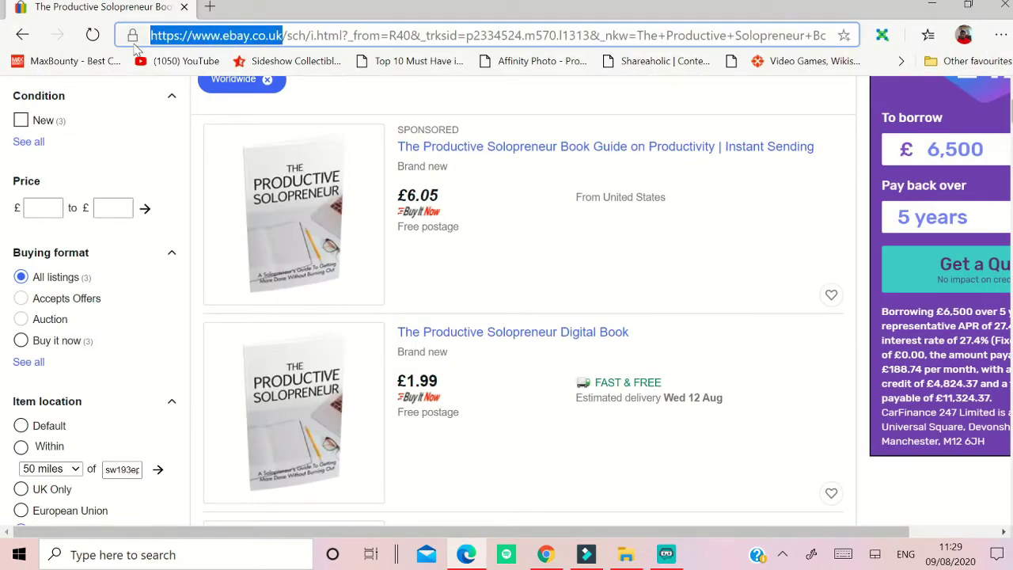
scroll(459, 244, up, 3)
drag(392, 130, 198, 130)
scroll(527, 240, down, 3)
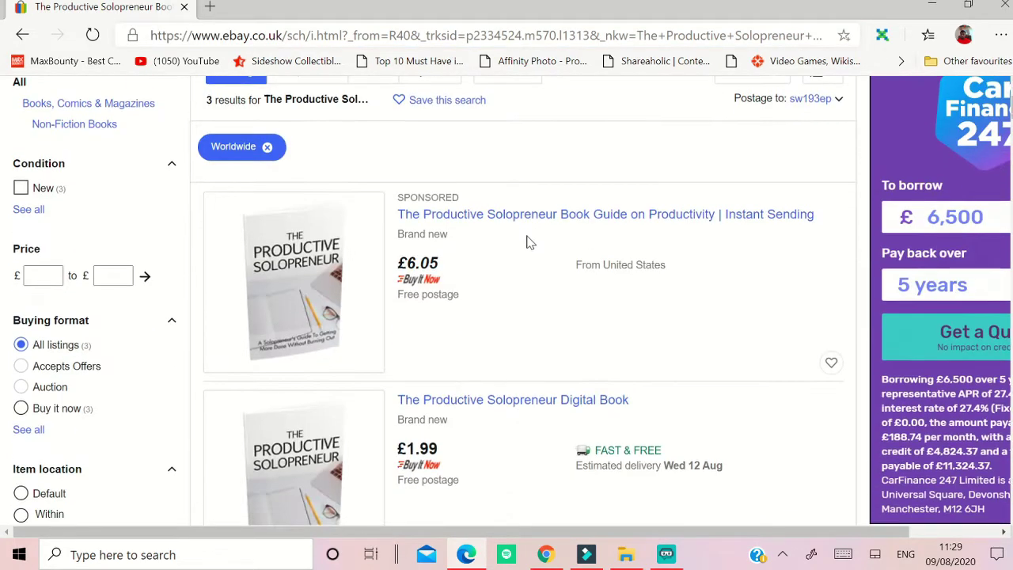
drag(808, 149, 507, 388)
scroll(507, 385, down, 3)
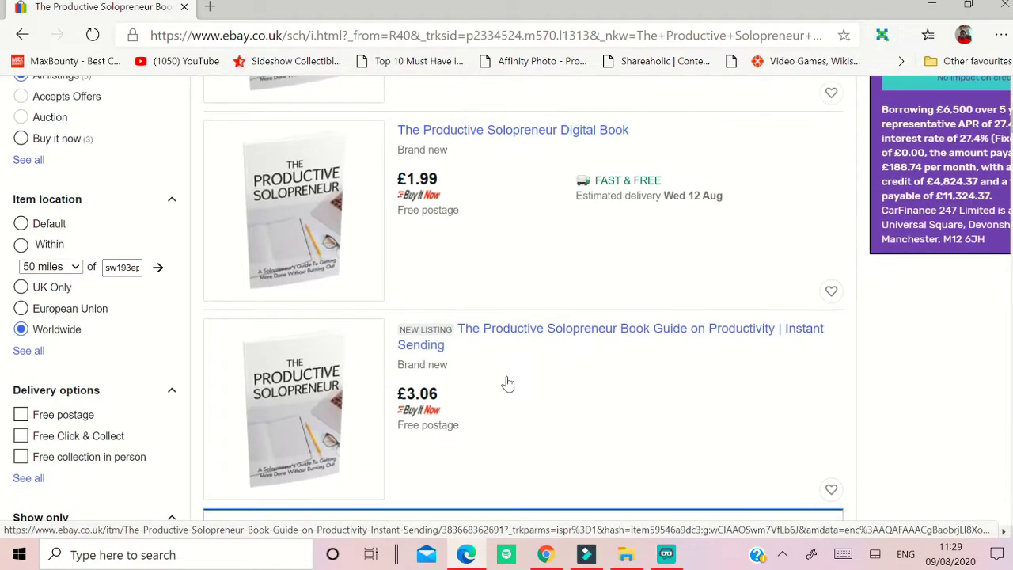
scroll(502, 329, down, 3)
scroll(483, 181, down, 3)
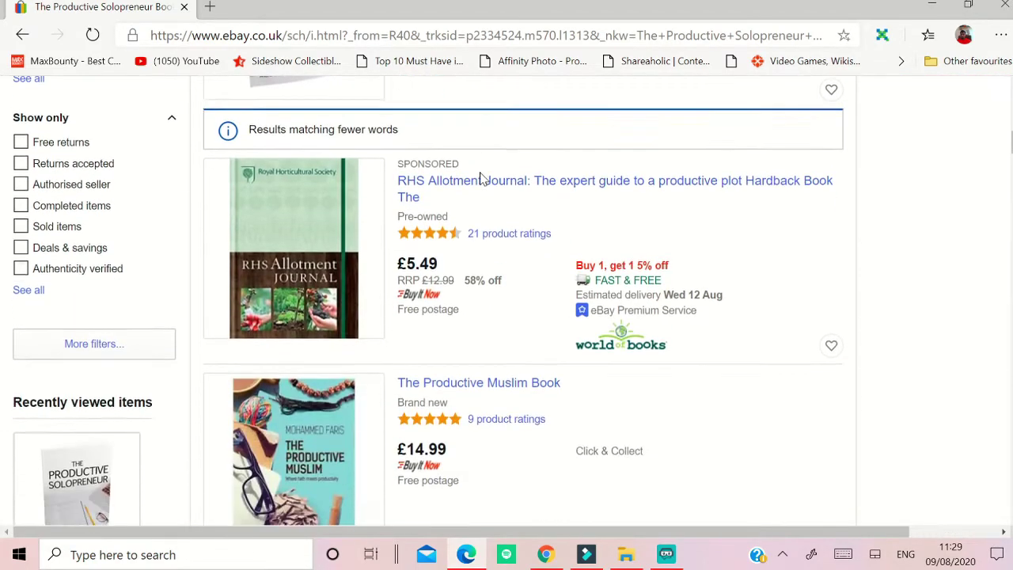
Step: Highlight the ebay.co.uk domain, then switch to Chrome and highlight the ebay.com domain of the same book search
scroll(377, 132, up, 4)
drag(283, 35, 150, 35)
click(546, 554)
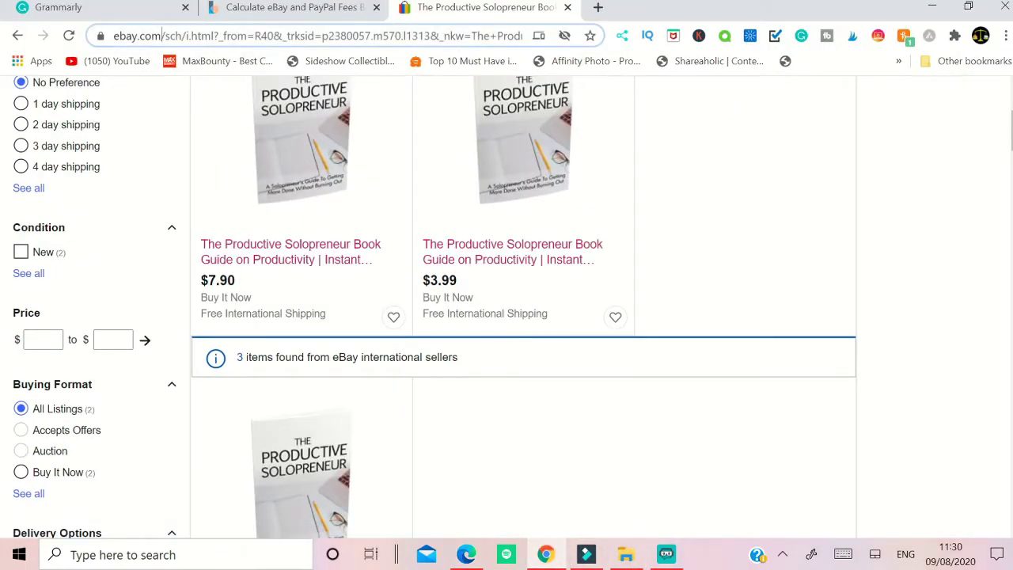
drag(164, 35, 114, 35)
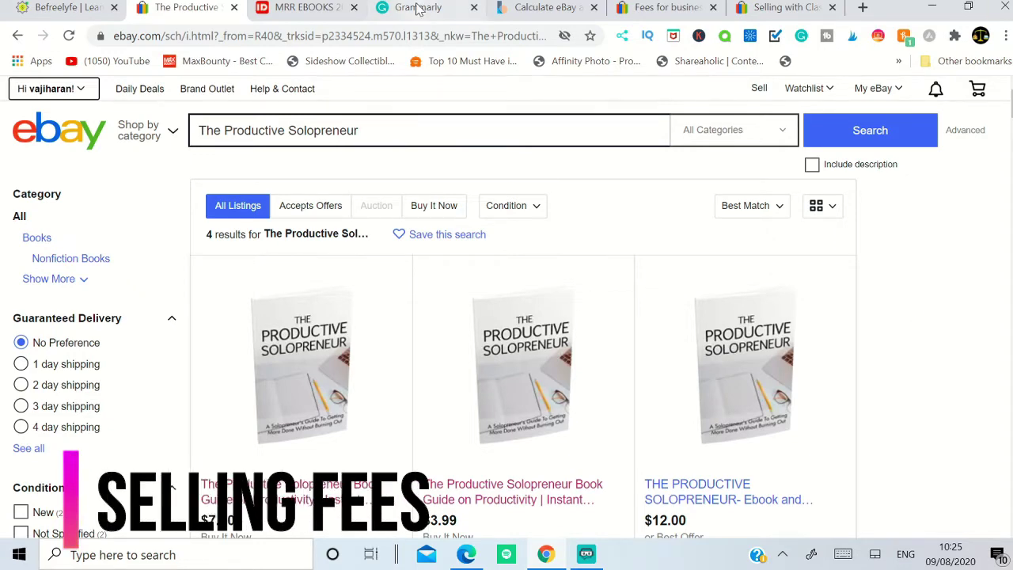
Step: Review the eBay fee tables in the small business article and the business sellers fees page, then open the Selling with Classified Ads page
click(518, 9)
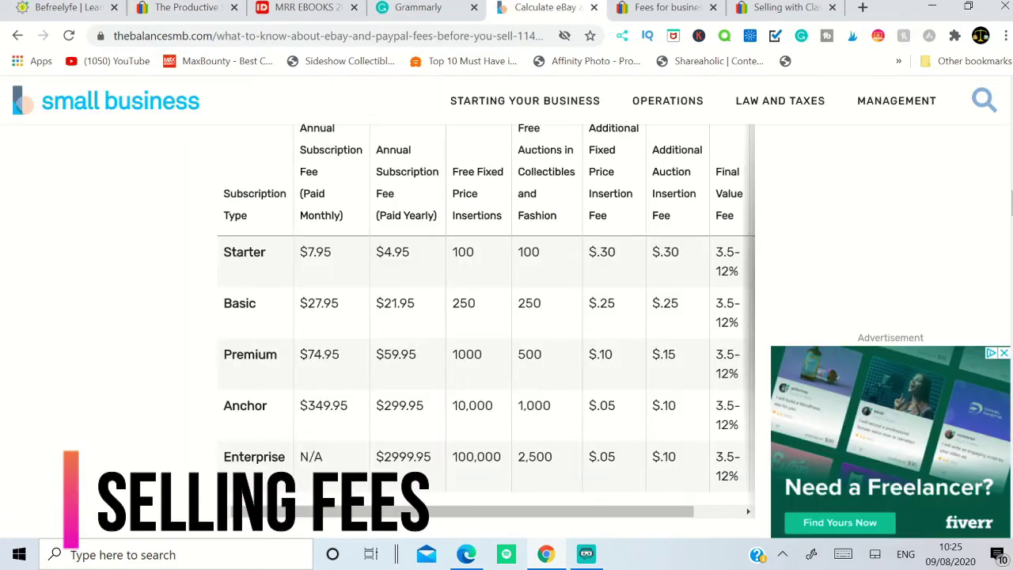
click(668, 7)
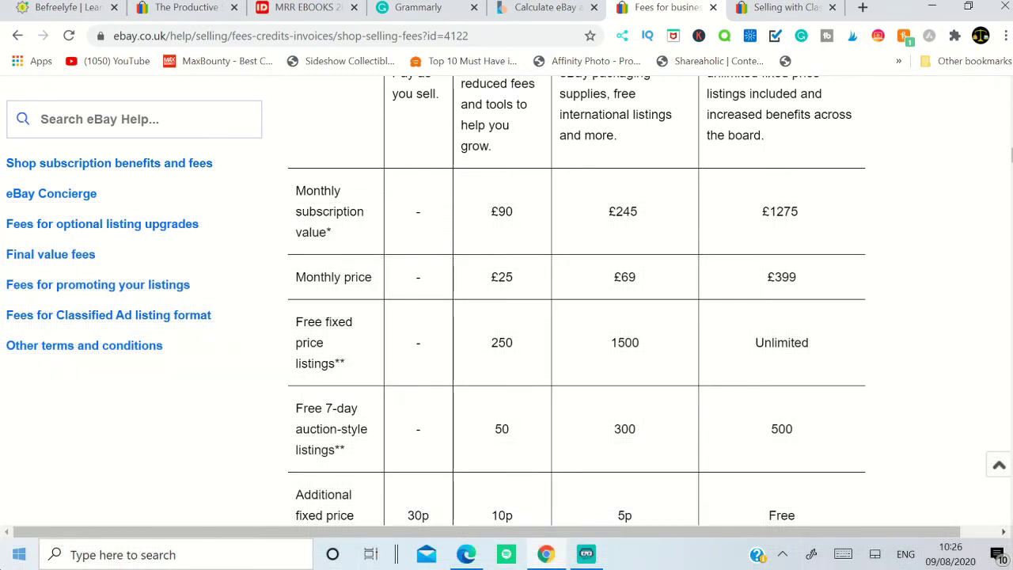
click(580, 6)
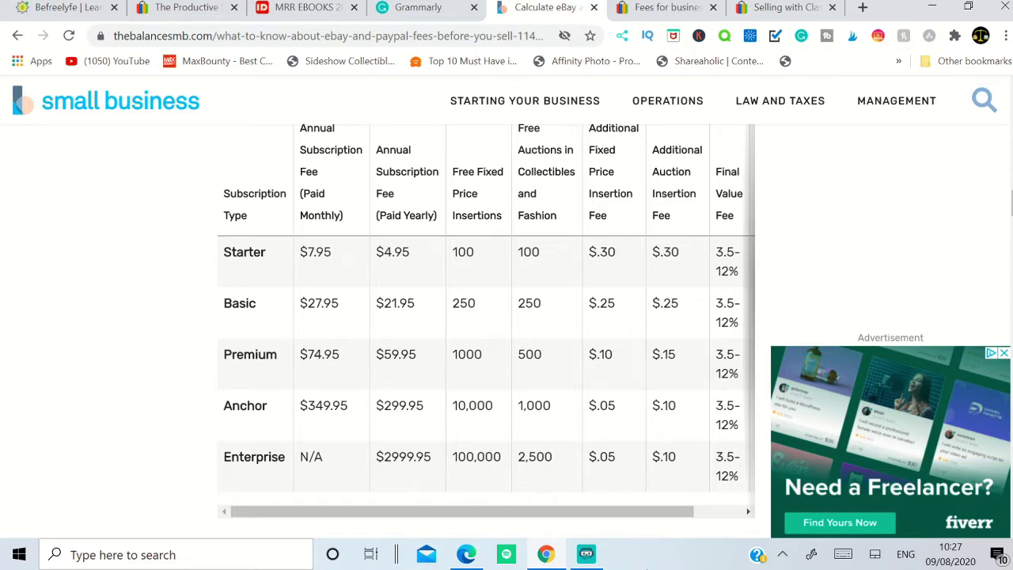
click(772, 6)
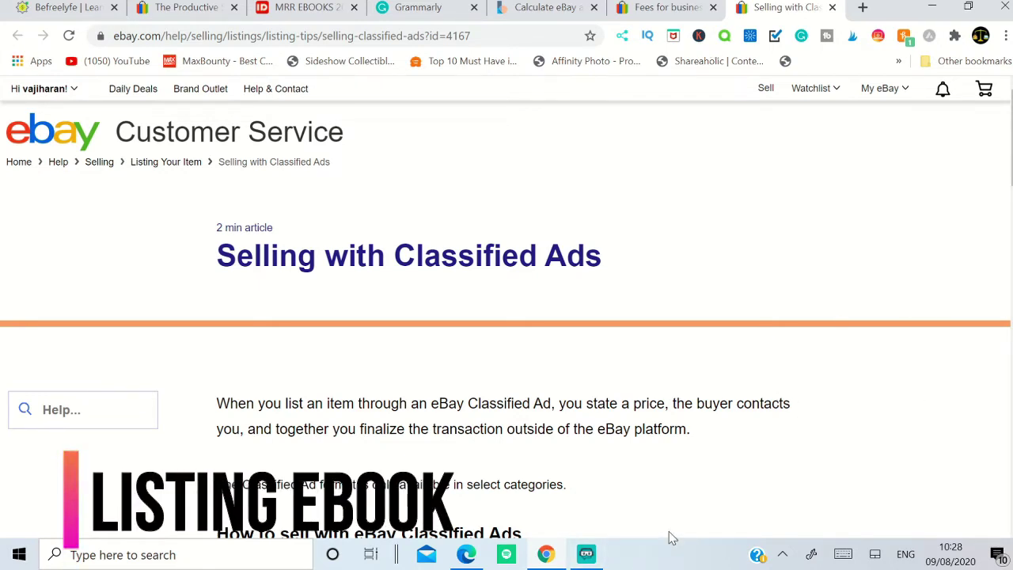
Step: Switch to Edge and look through the Seller Hub active listings down to The Productive Solopreneur ebook listing
click(462, 559)
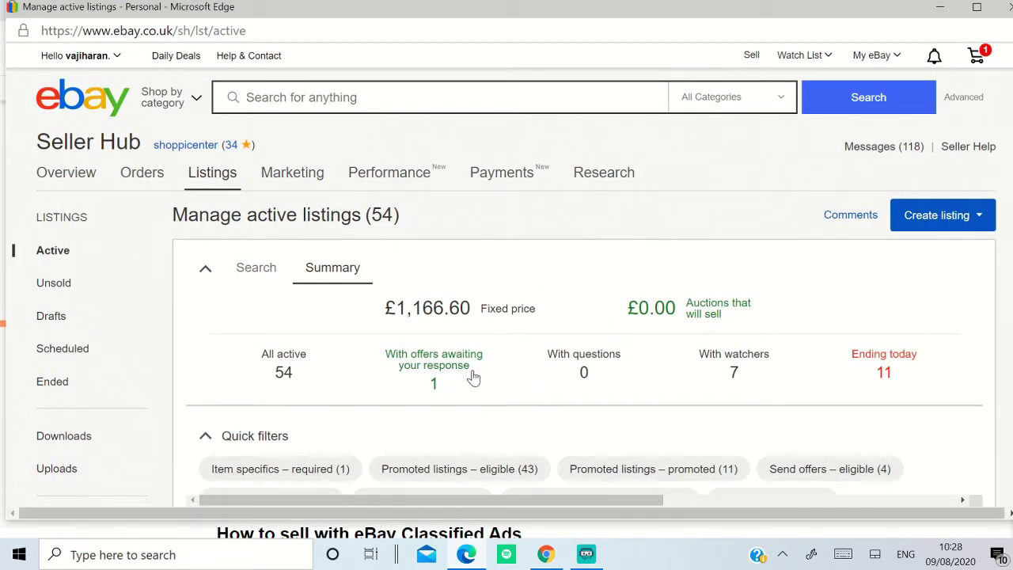
scroll(472, 378, down, 10)
scroll(585, 269, down, 20)
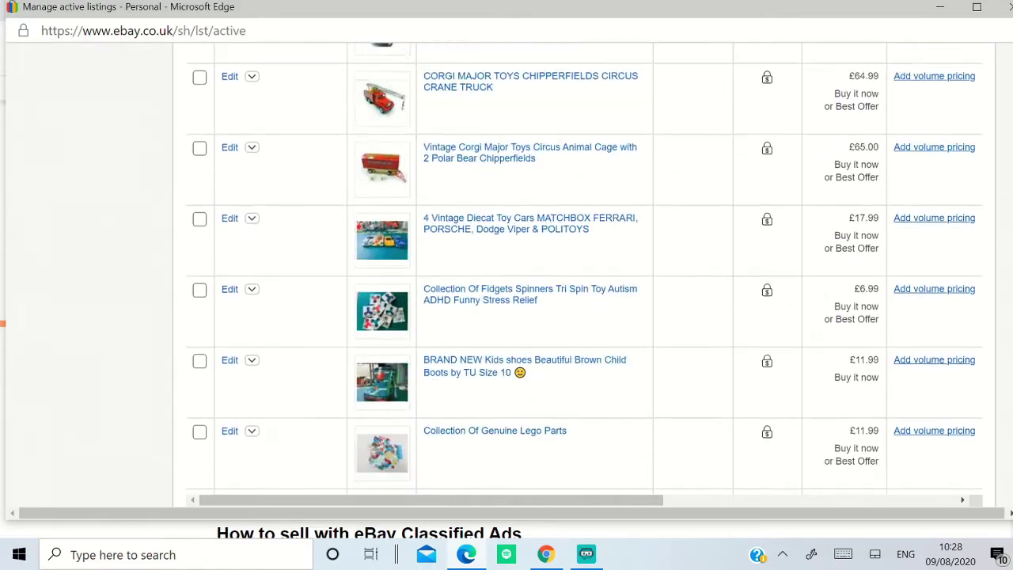
scroll(467, 420, down, 10)
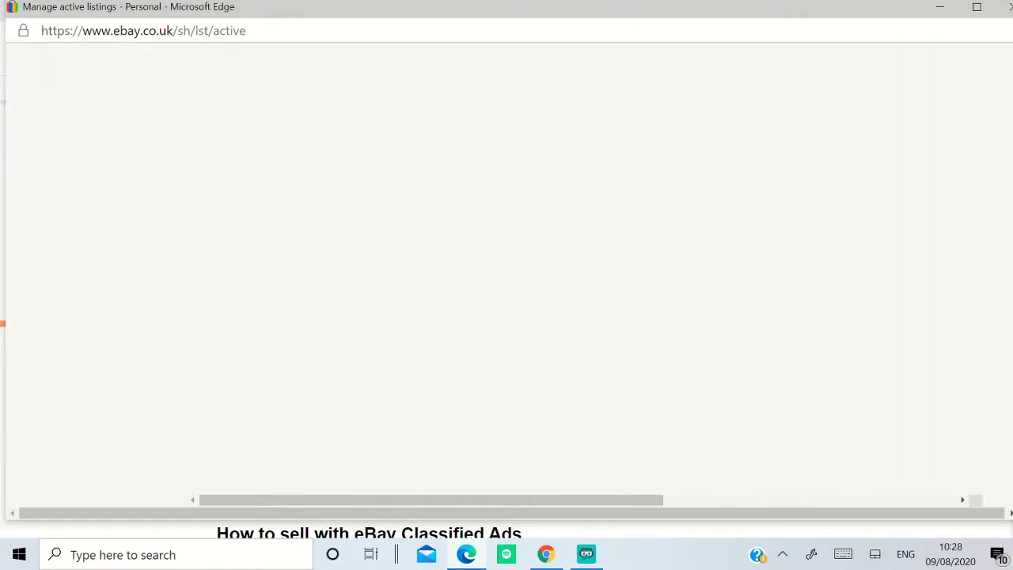
scroll(467, 418, down, 10)
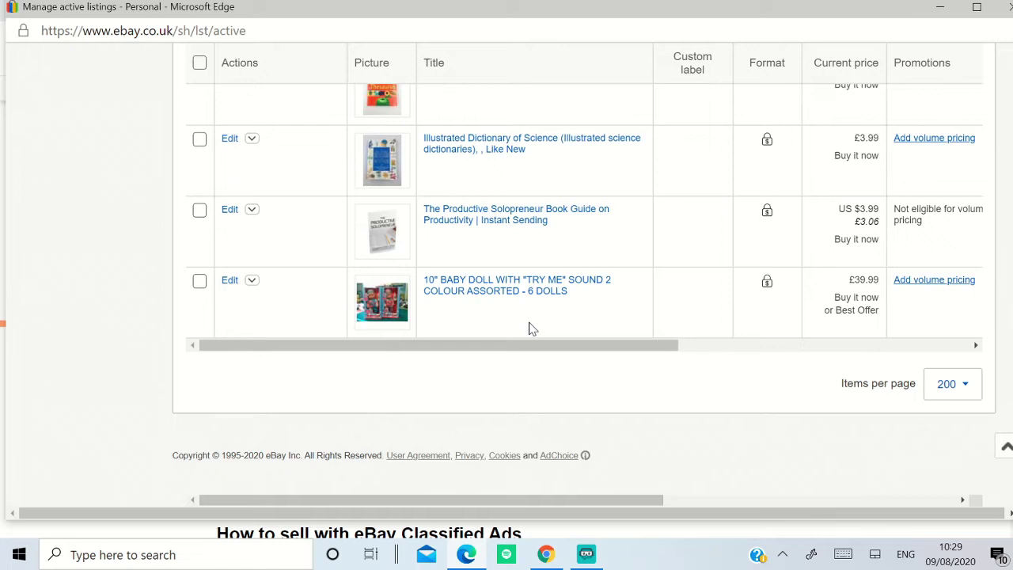
Step: Switch to Chrome, open the Immune Food Solutions ebook from IDplr's master resell rights collection, and copy its title
click(545, 554)
click(174, 8)
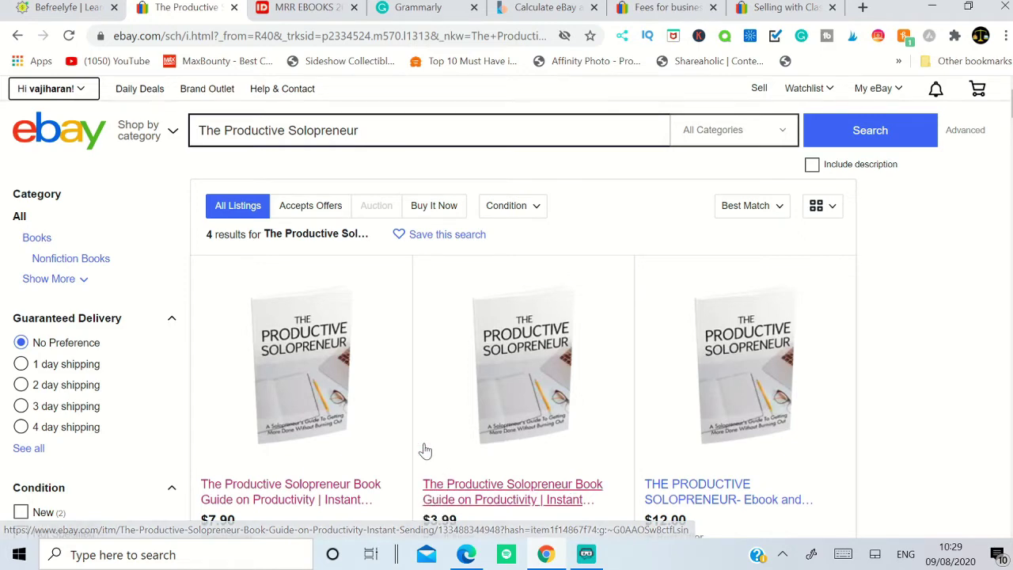
click(309, 8)
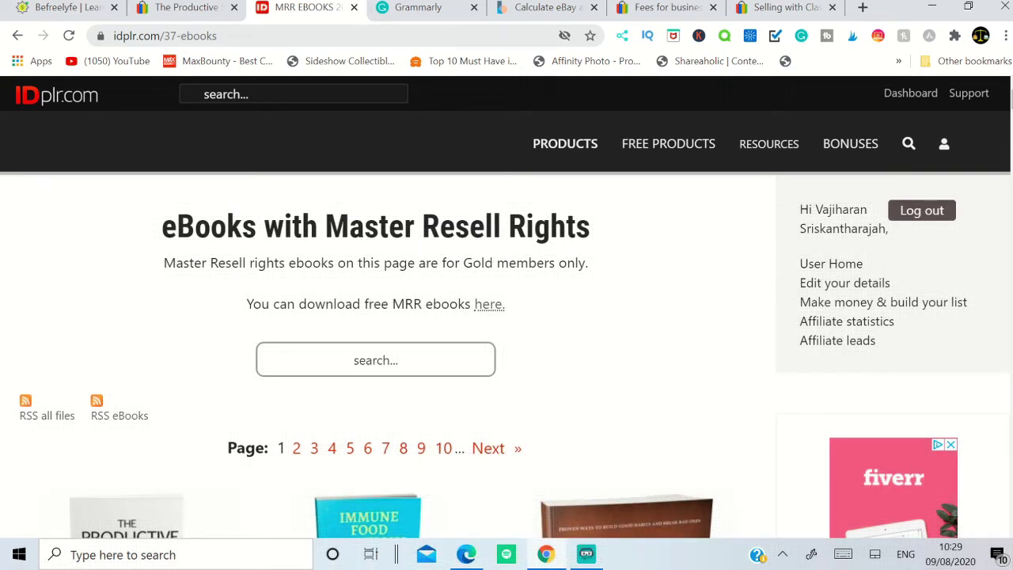
scroll(477, 319, down, 2)
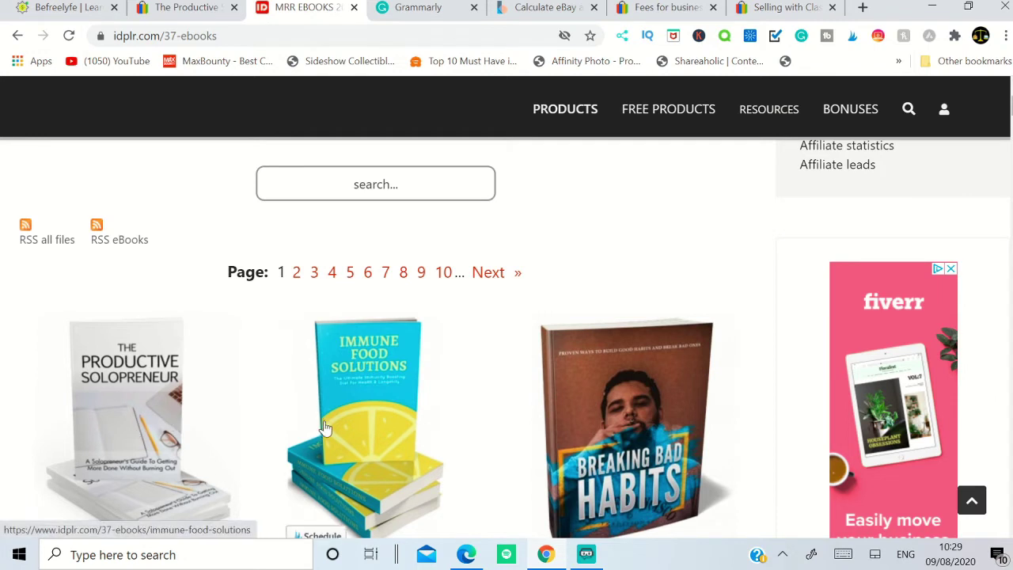
click(386, 417)
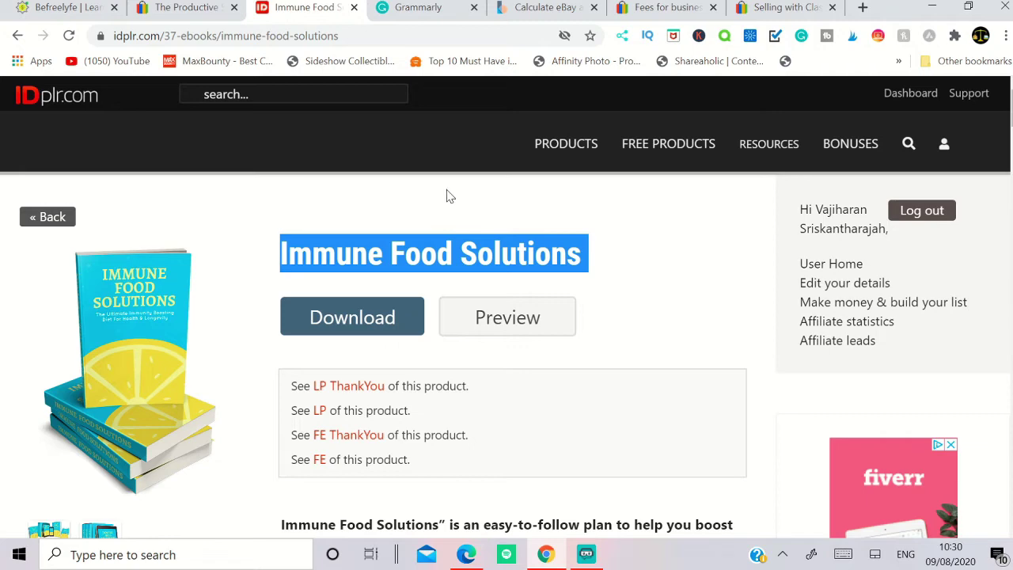
right_click(450, 258)
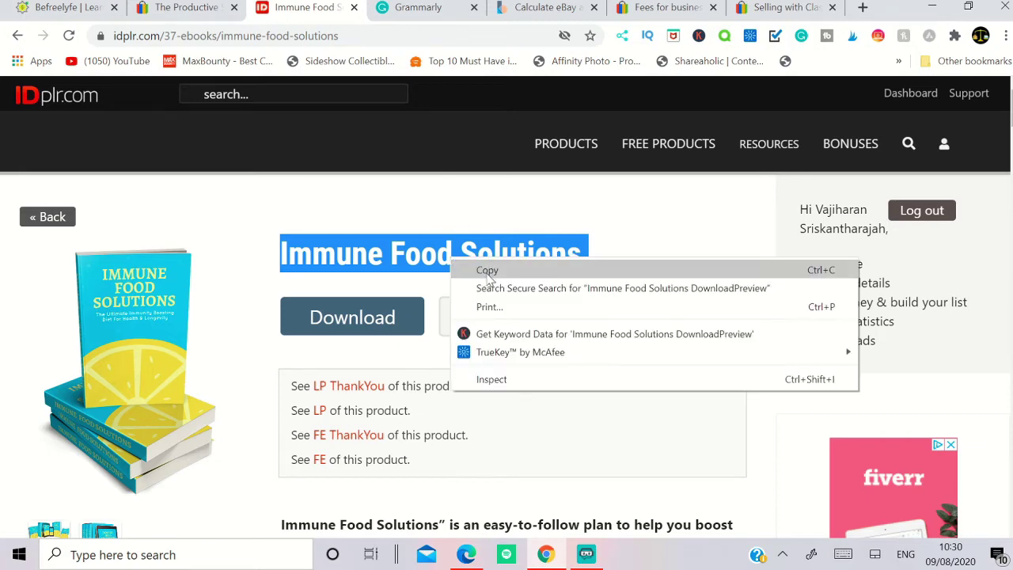
click(487, 271)
Step: Search eBay for the copied title "Immune Food Solutions" in place of The Productive Solopreneur
click(182, 7)
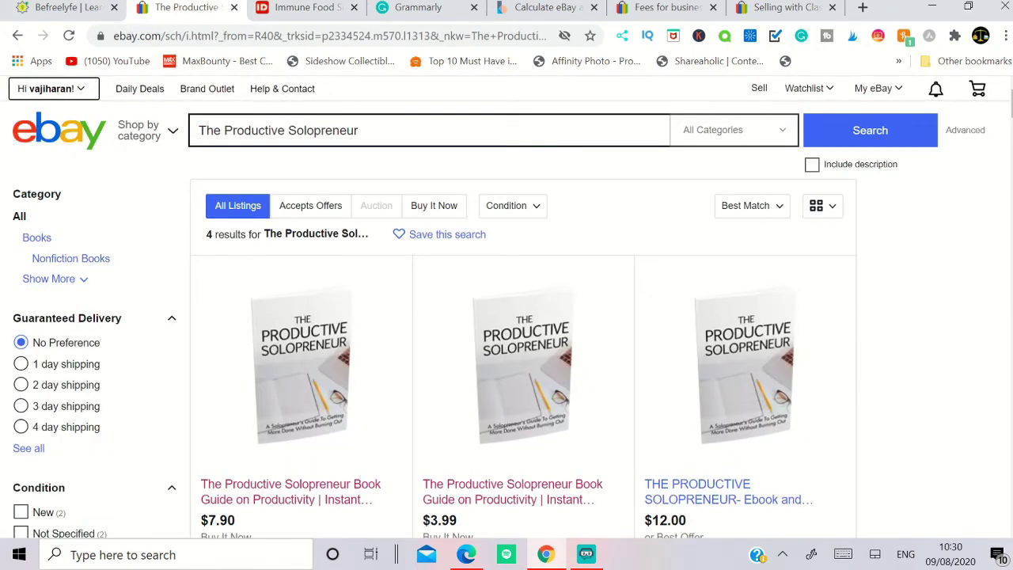
drag(361, 130, 198, 130)
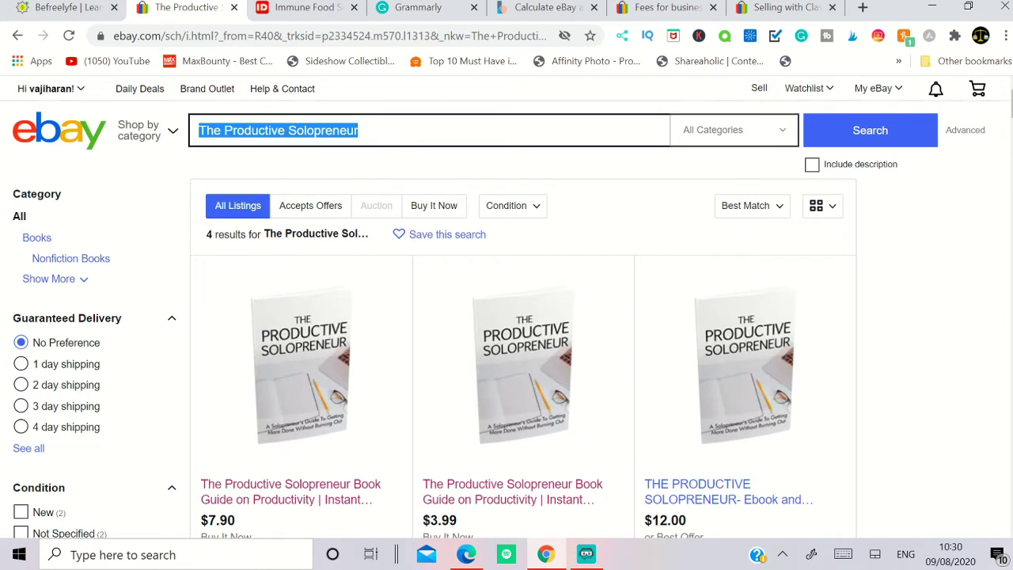
key(ctrl+v)
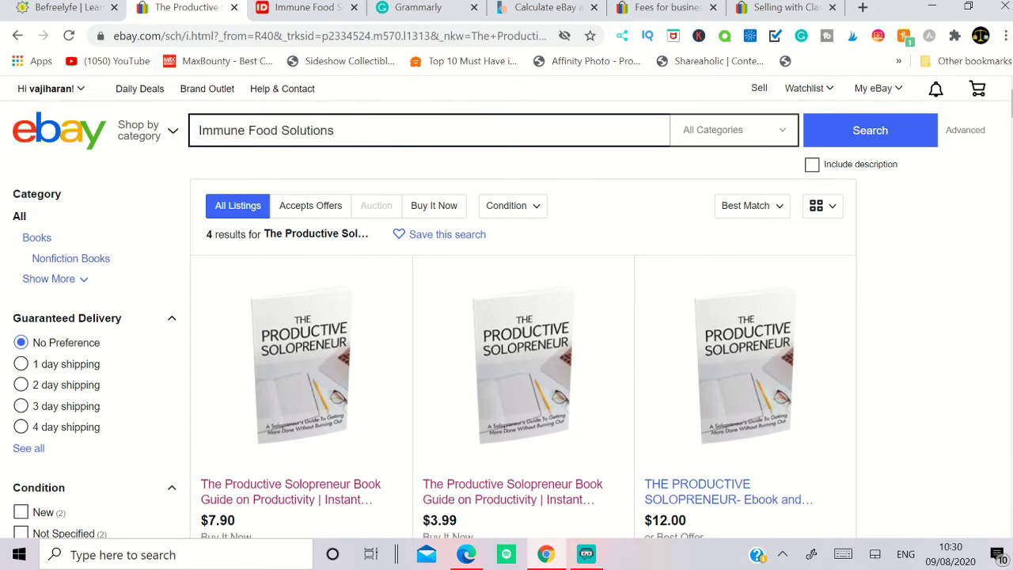
key(Return)
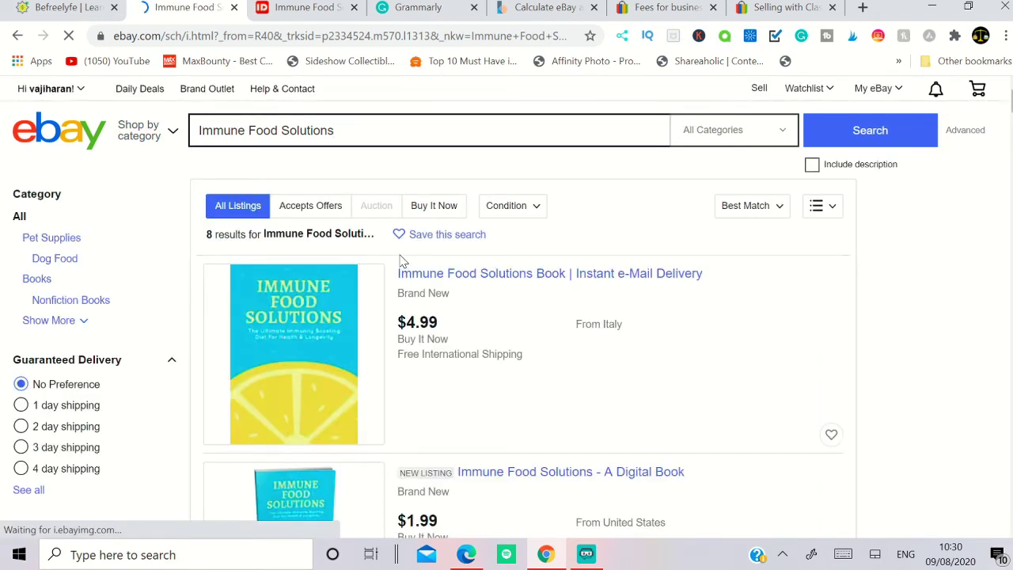
Step: Compare the Immune Food Solutions listings and open the one titled "Immune Food Solutions - A Digital Book"
scroll(401, 265, down, 2)
scroll(400, 260, down, 4)
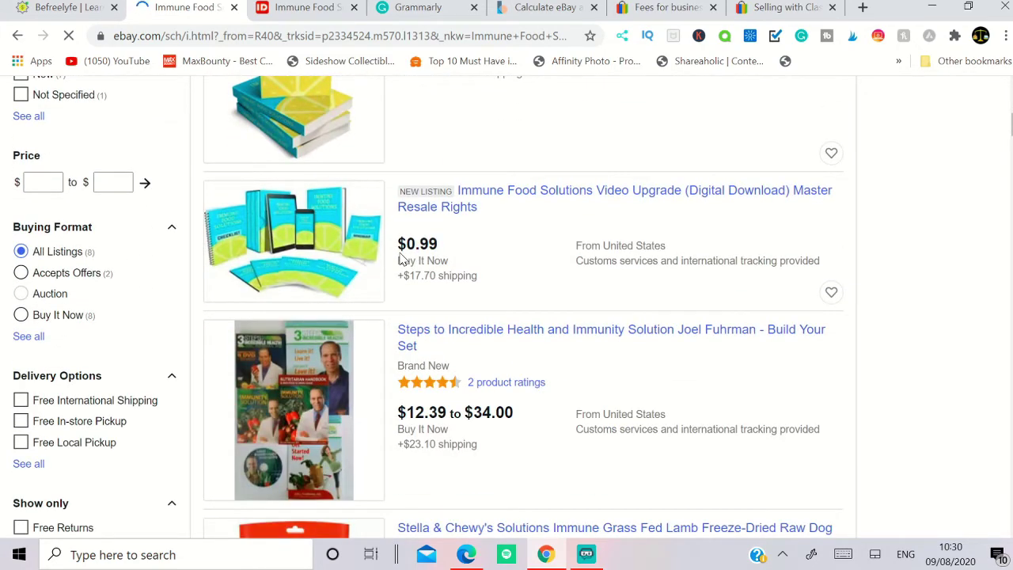
scroll(401, 260, up, 1)
scroll(400, 260, up, 1)
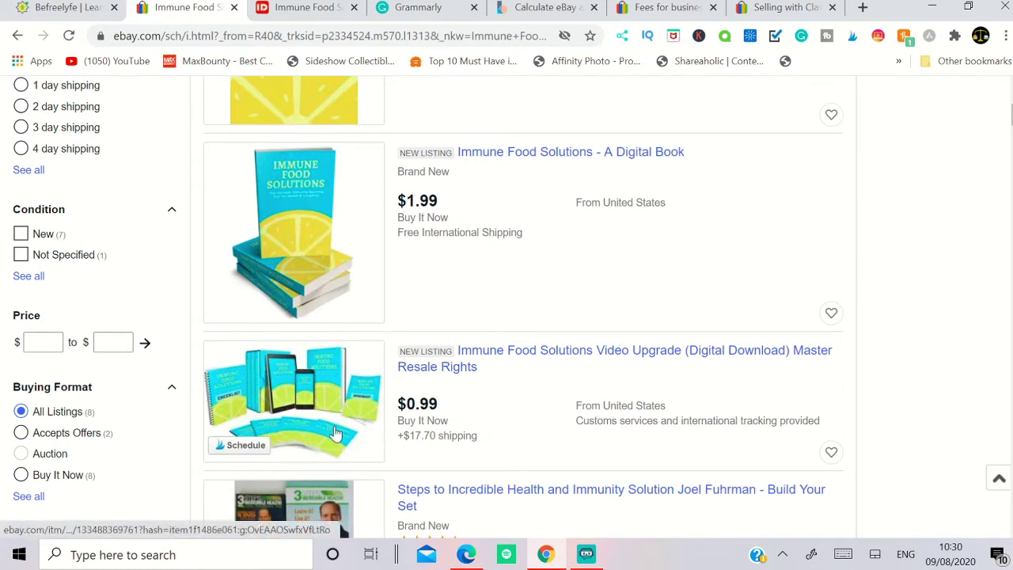
scroll(398, 375, up, 2)
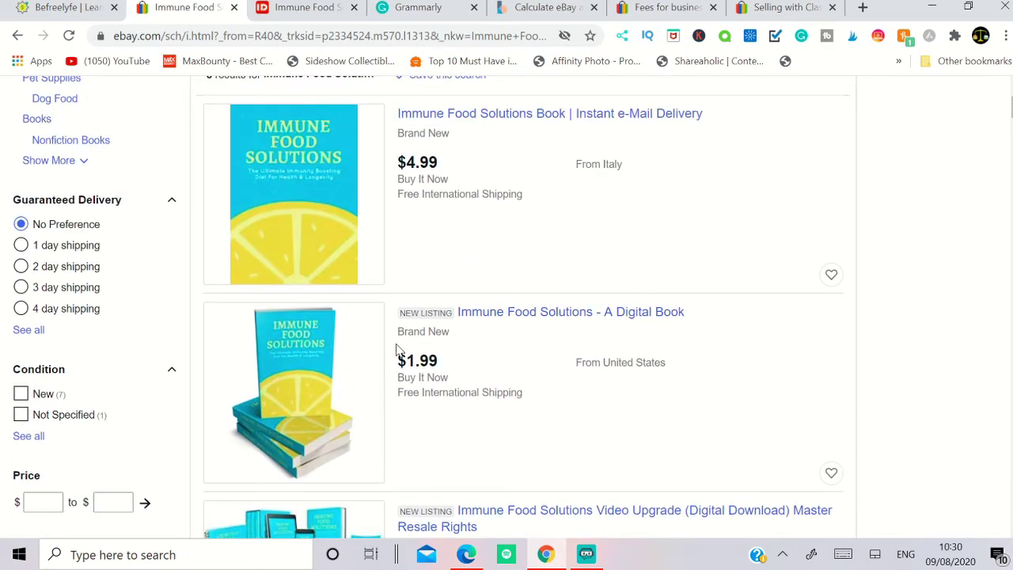
click(530, 321)
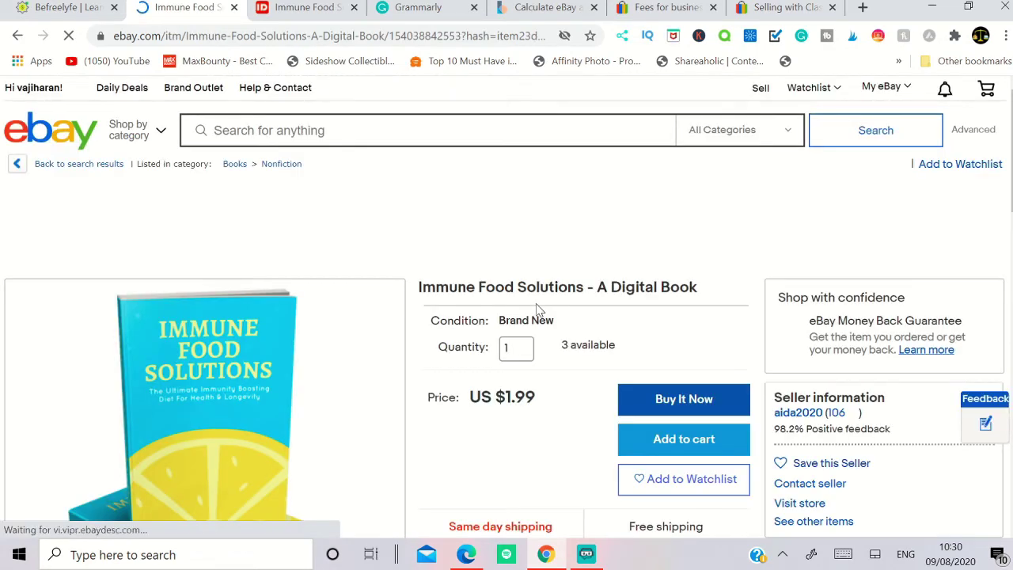
Step: Start a new listing based on the open Immune Food Solutions listing and set its ISBN to "Does not apply"
scroll(536, 309, down, 2)
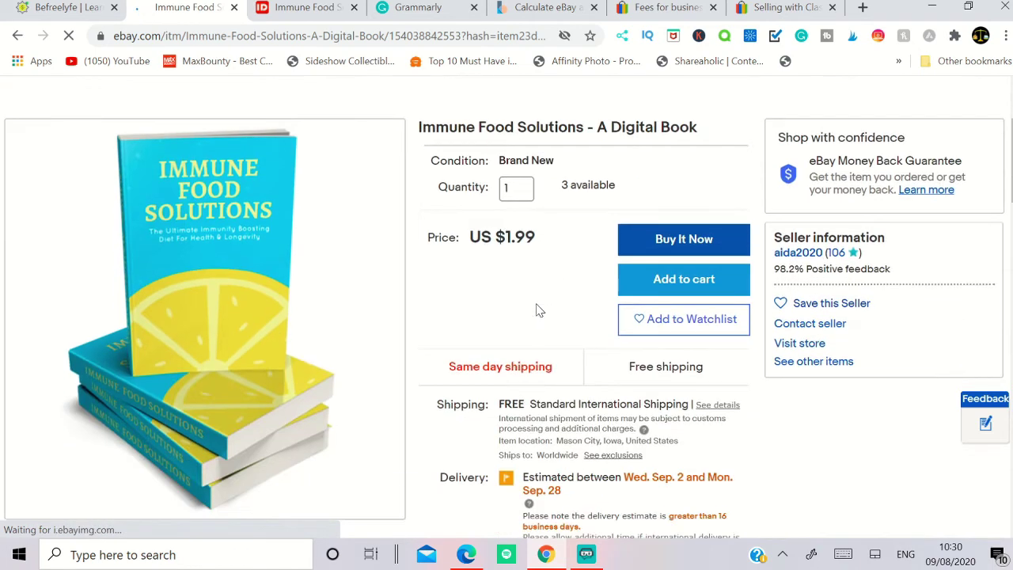
scroll(223, 458, down, 2)
click(274, 418)
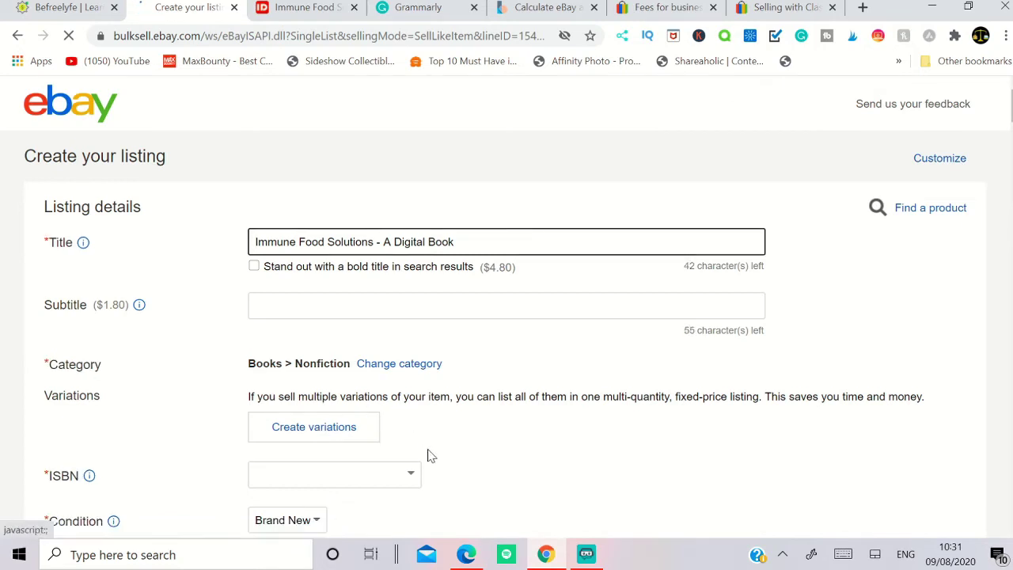
scroll(407, 360, down, 2)
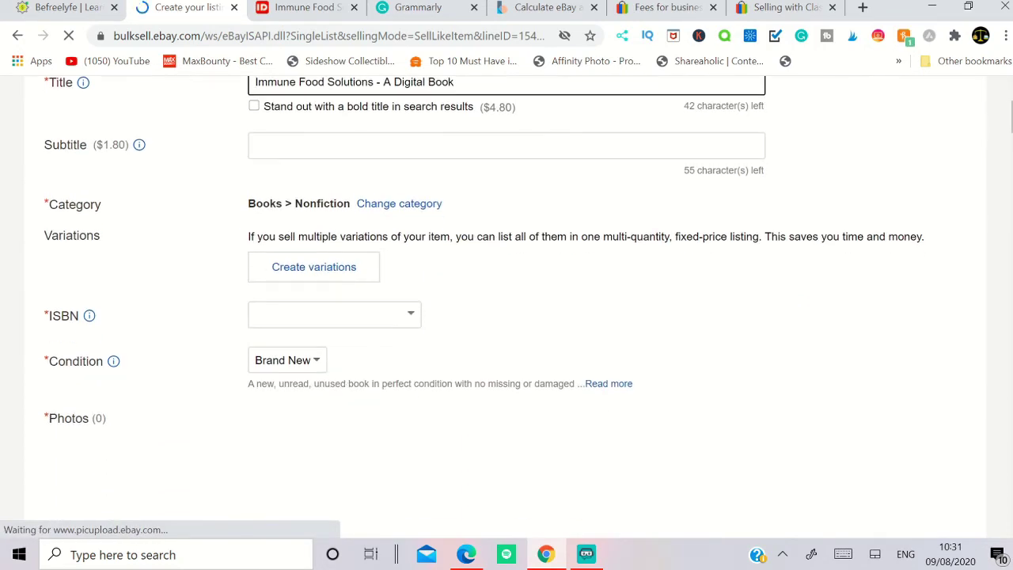
click(380, 317)
click(323, 353)
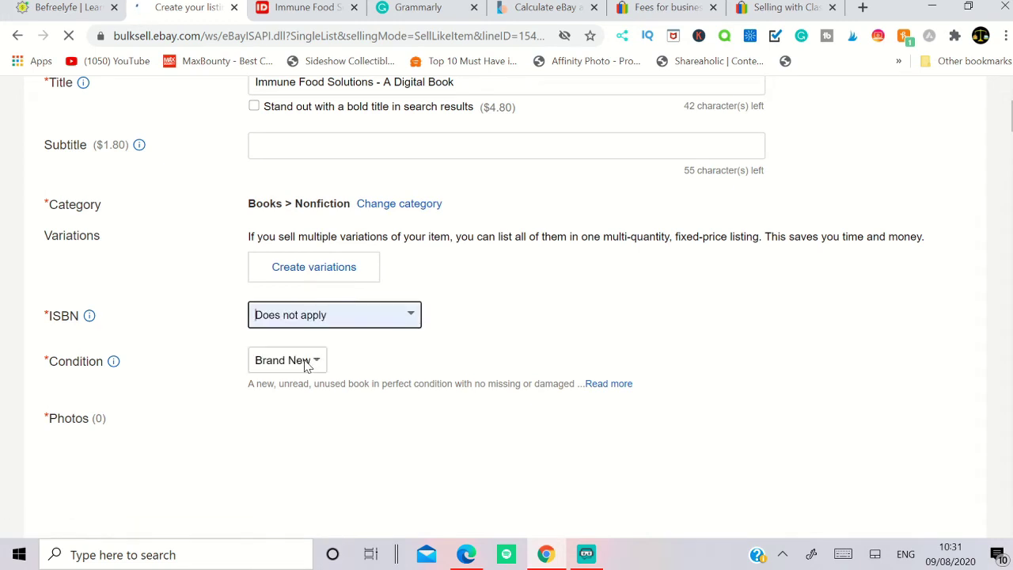
Step: Begin adding listing photos and browse to the inner ImmuneFoodSolutions folder in Downloads
scroll(308, 364, down, 3)
click(442, 340)
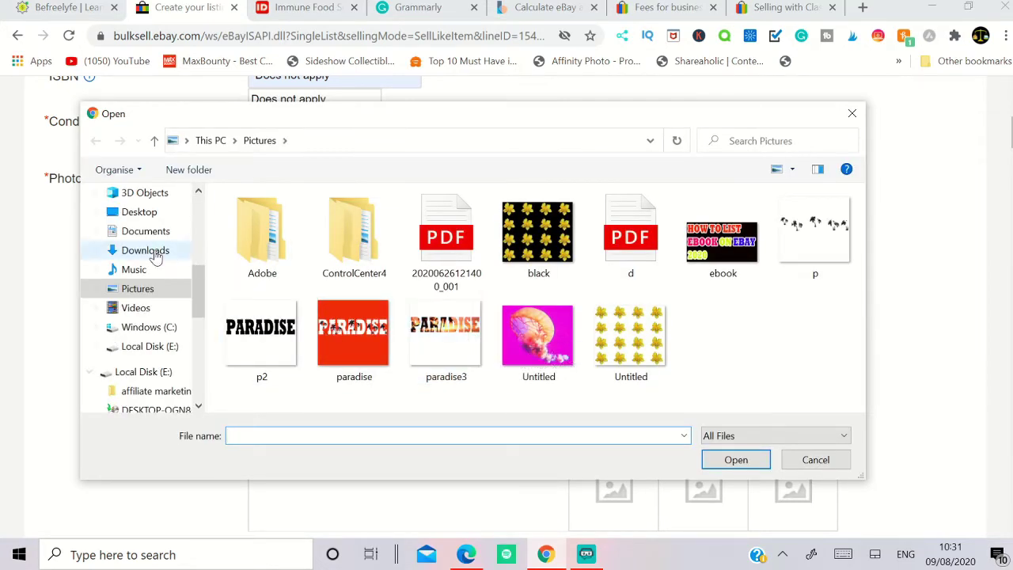
scroll(162, 271, up, 2)
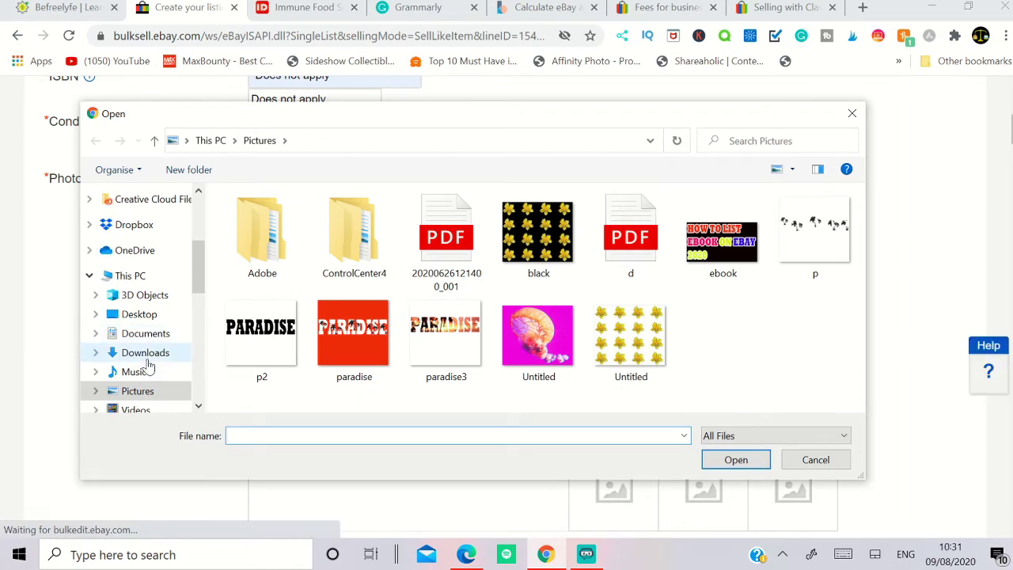
click(149, 335)
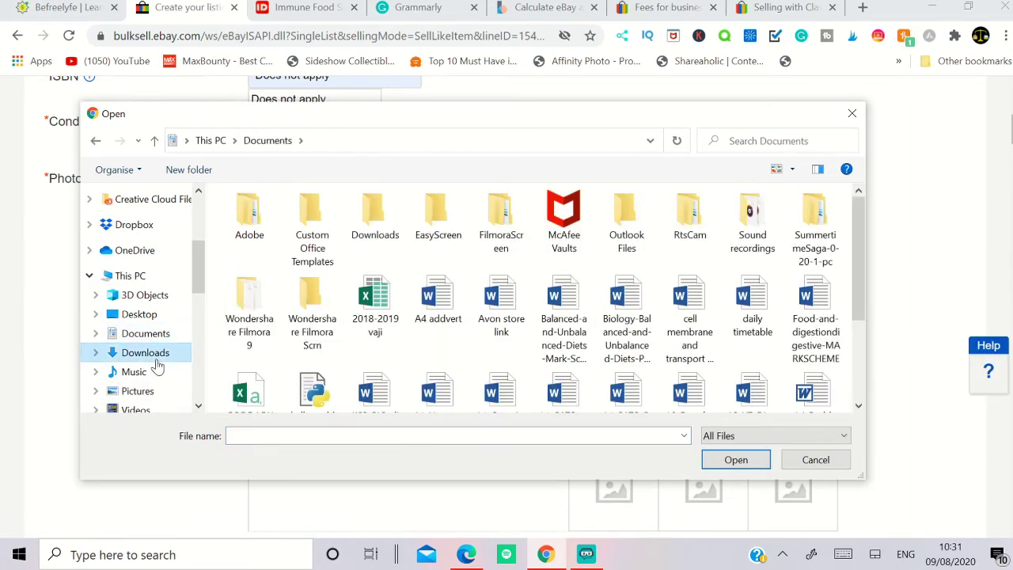
click(148, 353)
scroll(355, 306, down, 5)
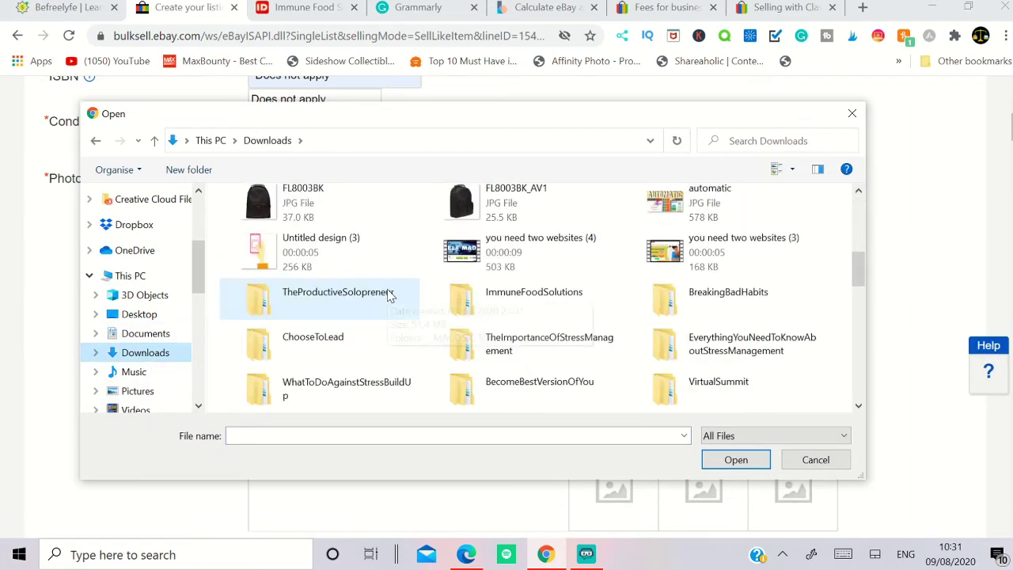
double_click(519, 294)
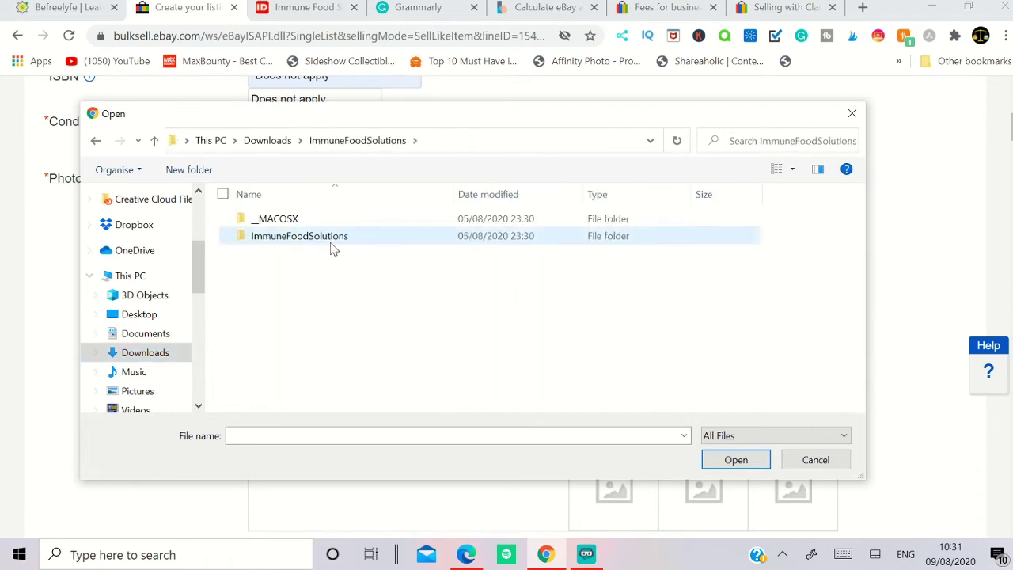
double_click(293, 241)
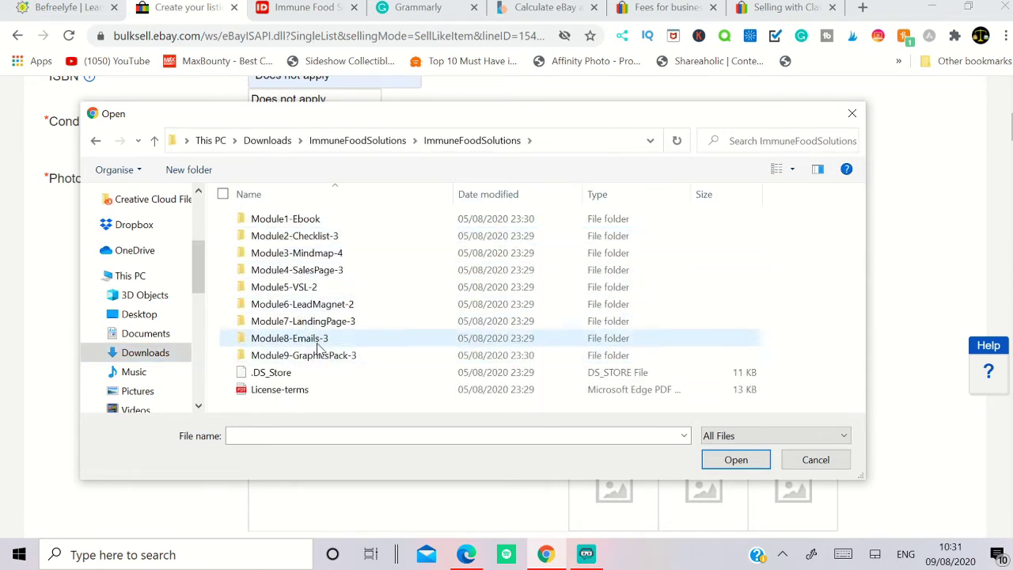
Step: Upload IFS_Book-400 from the Ecover Book folder of Module9-GraphicsPack-3 as the main photo
click(315, 358)
double_click(315, 358)
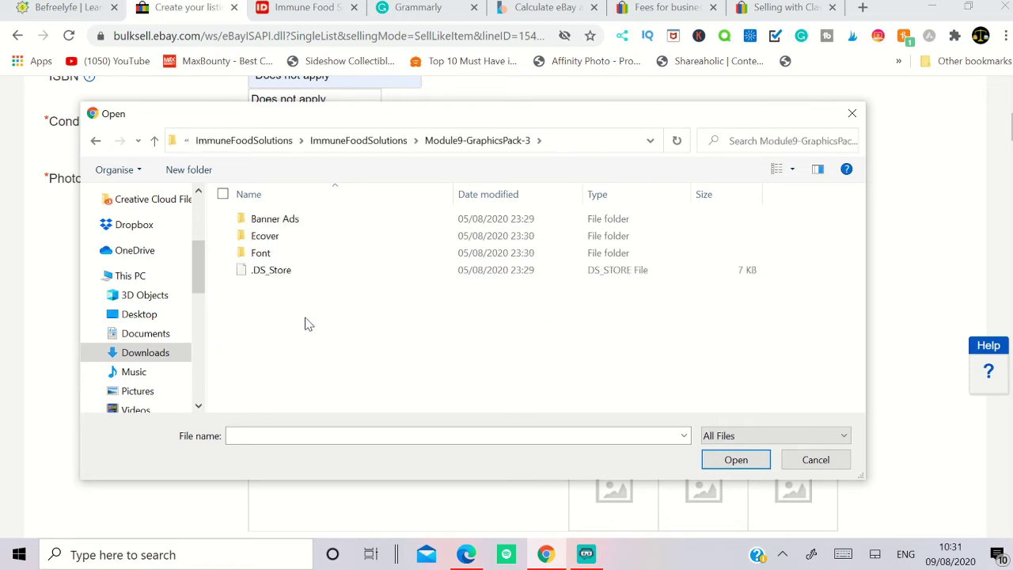
double_click(267, 236)
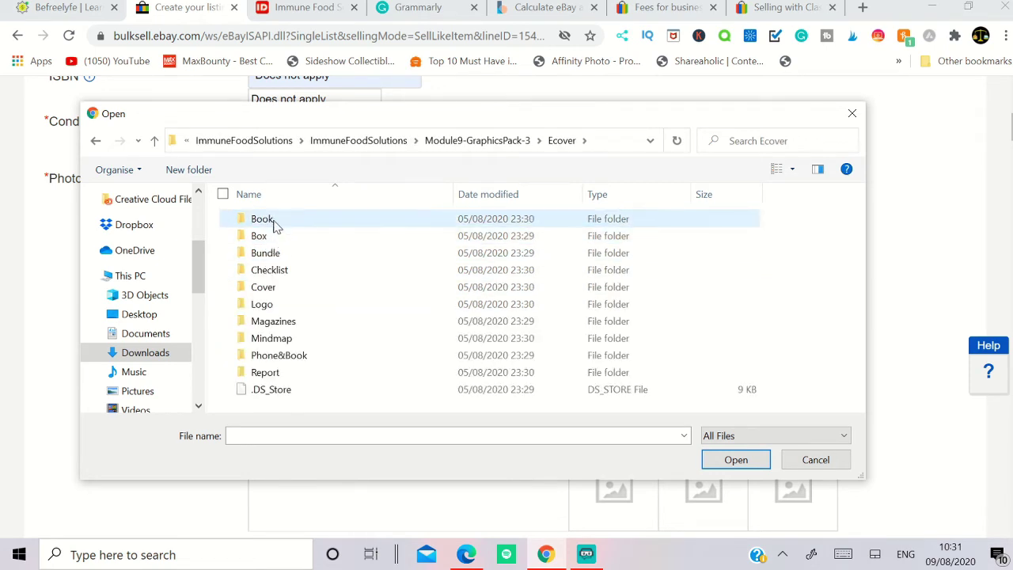
double_click(262, 220)
click(265, 250)
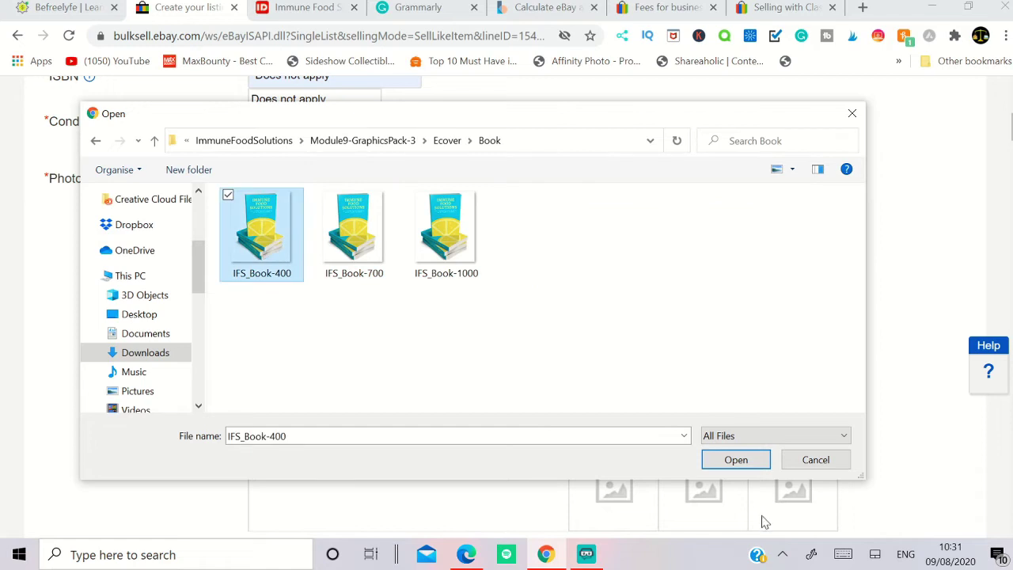
click(738, 464)
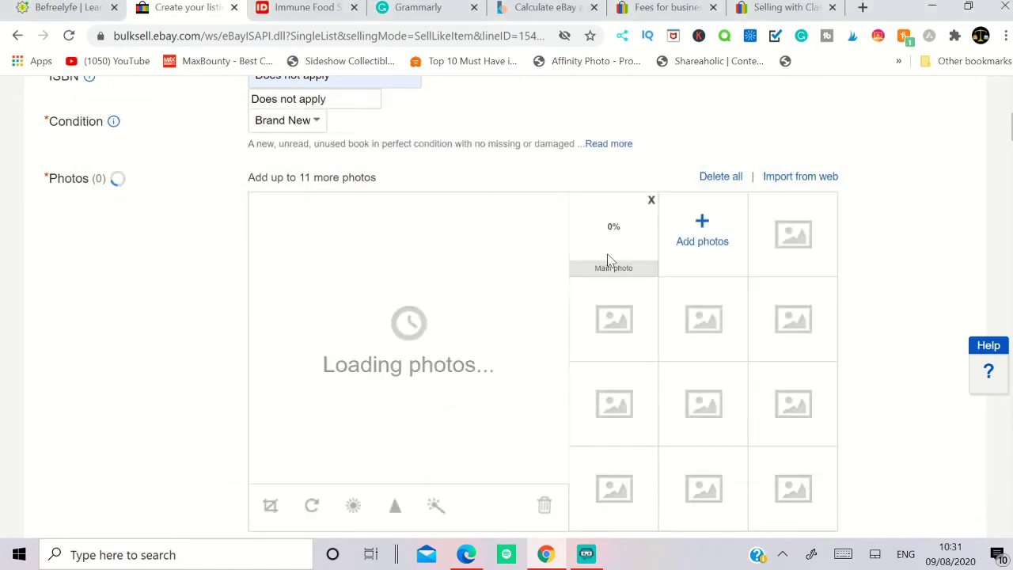
Step: Add IFS_Checklist-400 from the Ecover Checklist folder as the second listing photo
click(679, 240)
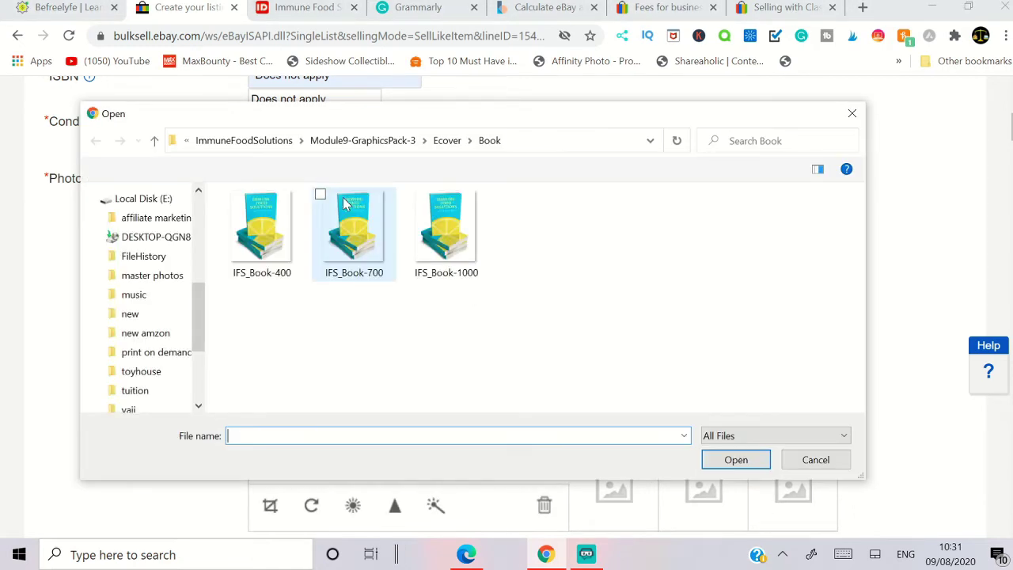
click(444, 141)
click(285, 273)
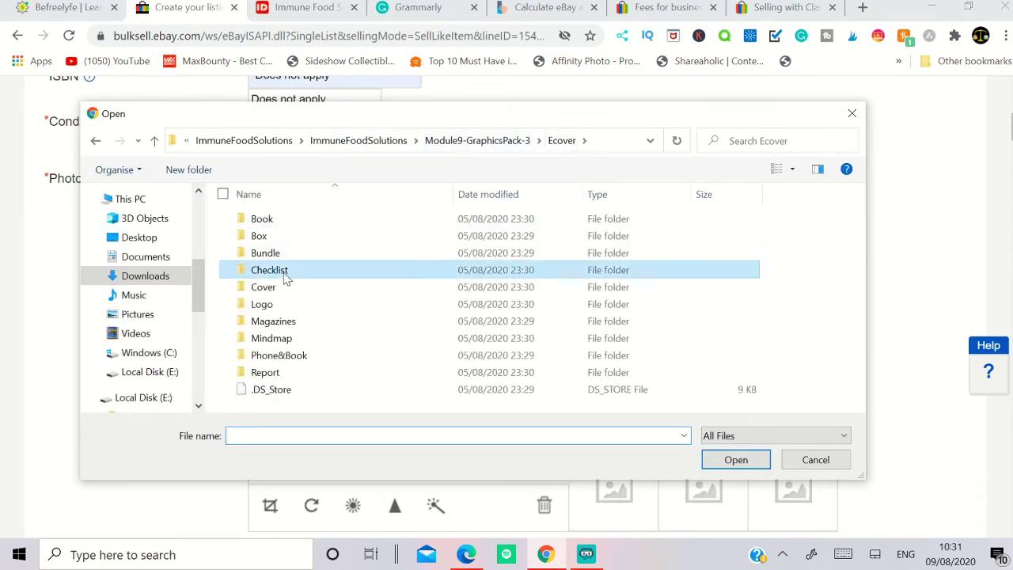
double_click(284, 273)
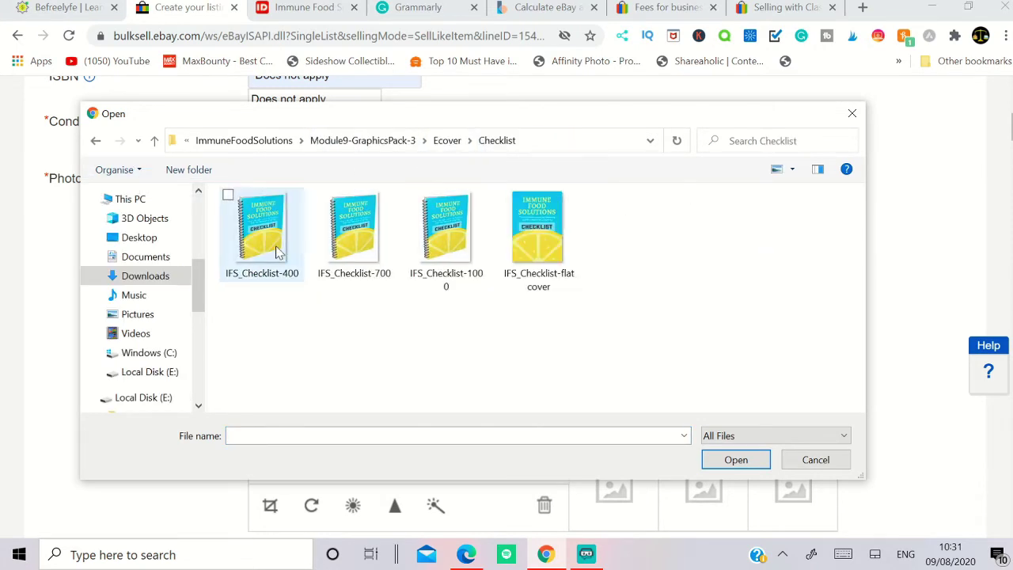
click(269, 238)
click(756, 463)
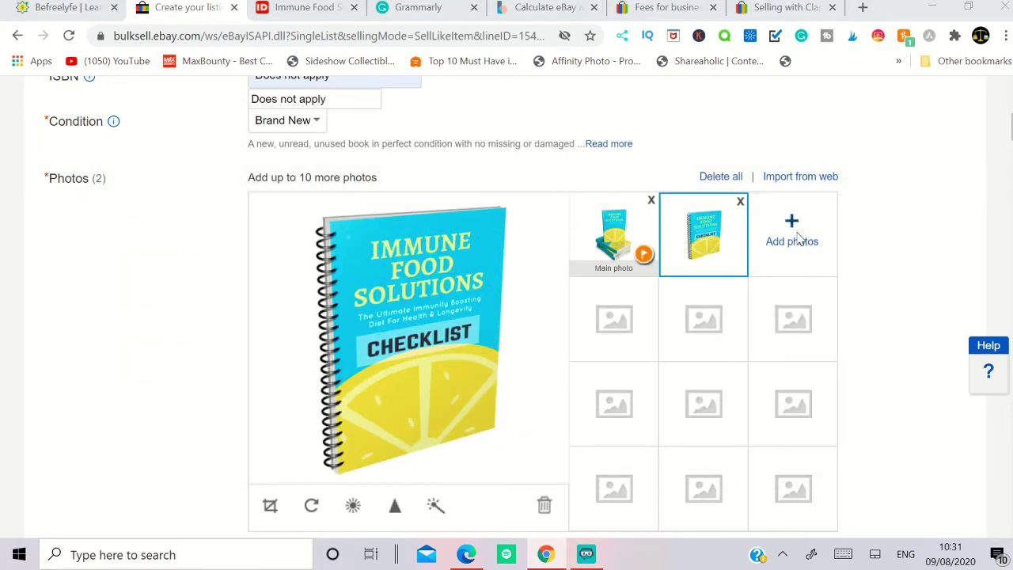
Step: Add IFS_Mindmap-400 from the Ecover Mindmap folder as the third listing photo
click(816, 248)
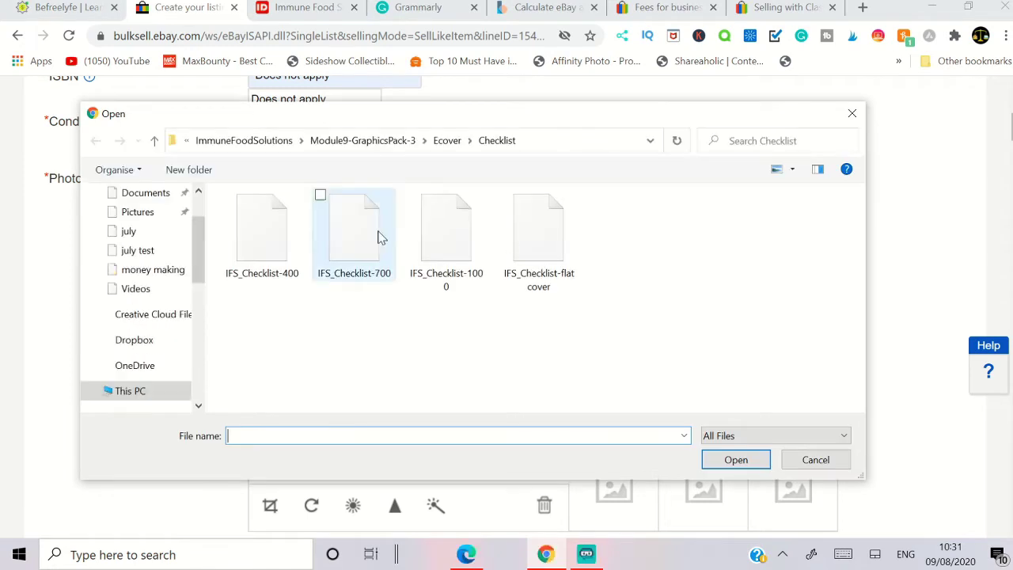
click(447, 143)
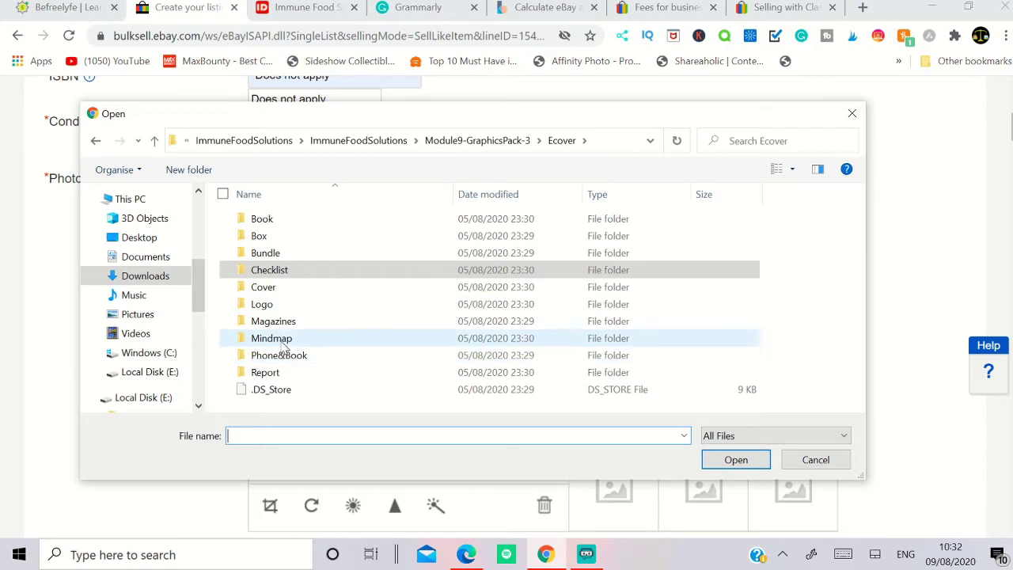
click(281, 344)
double_click(282, 346)
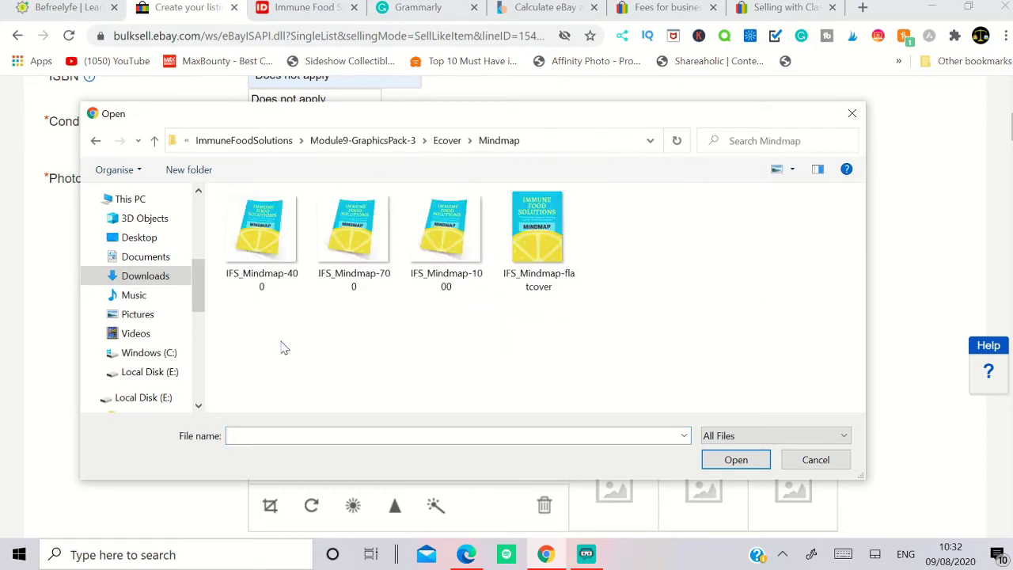
click(261, 237)
click(730, 460)
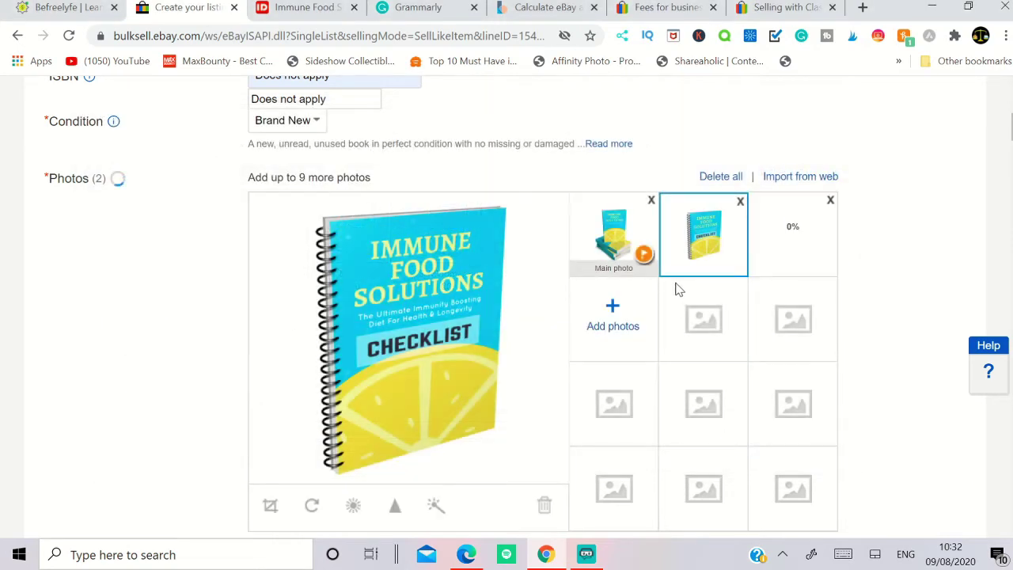
mouse_move(645, 261)
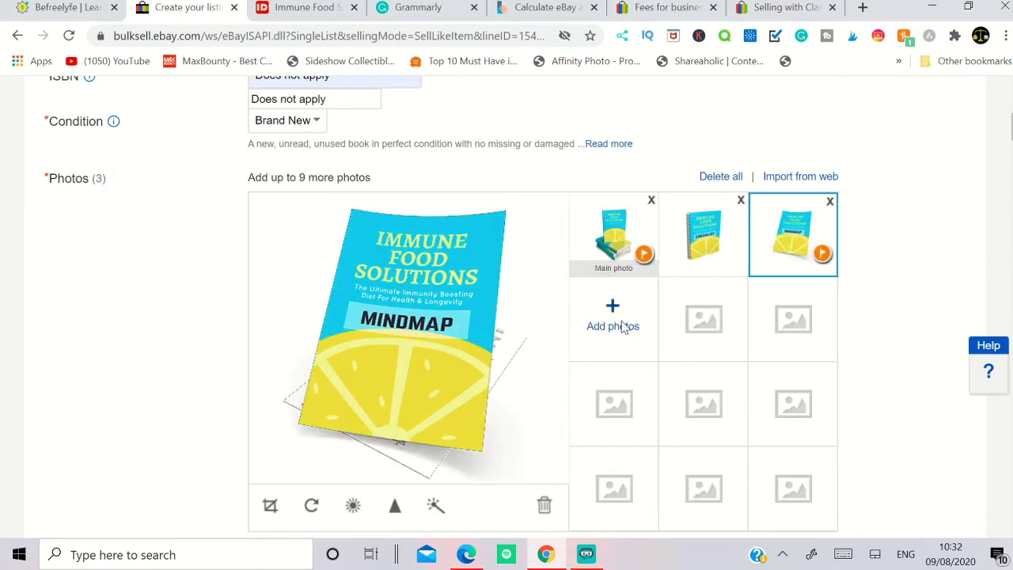
click(625, 324)
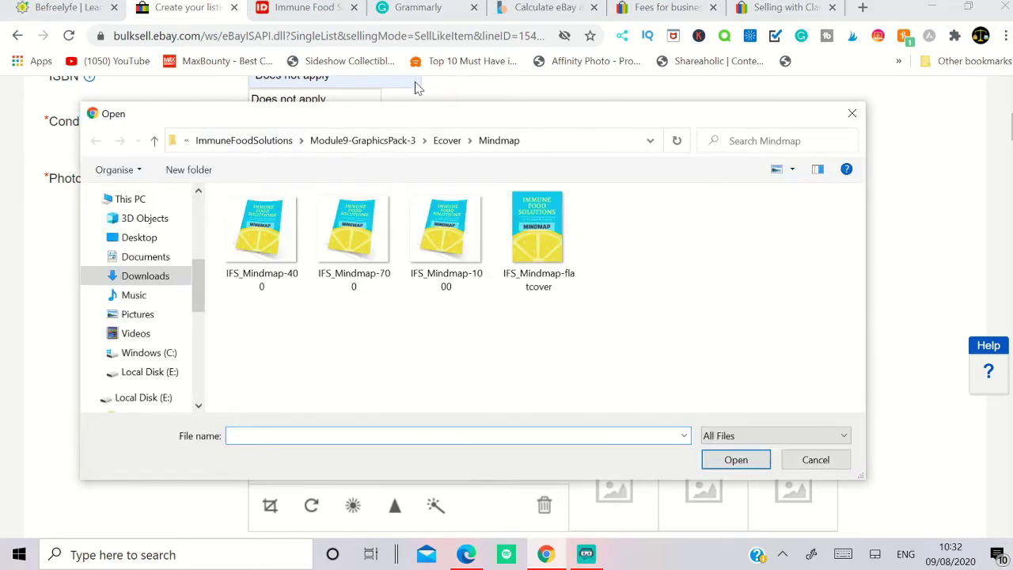
click(447, 141)
key(Escape)
Step: Look through the optional item specifics down to the item description and place the cursor in the empty description
scroll(900, 239, down, 3)
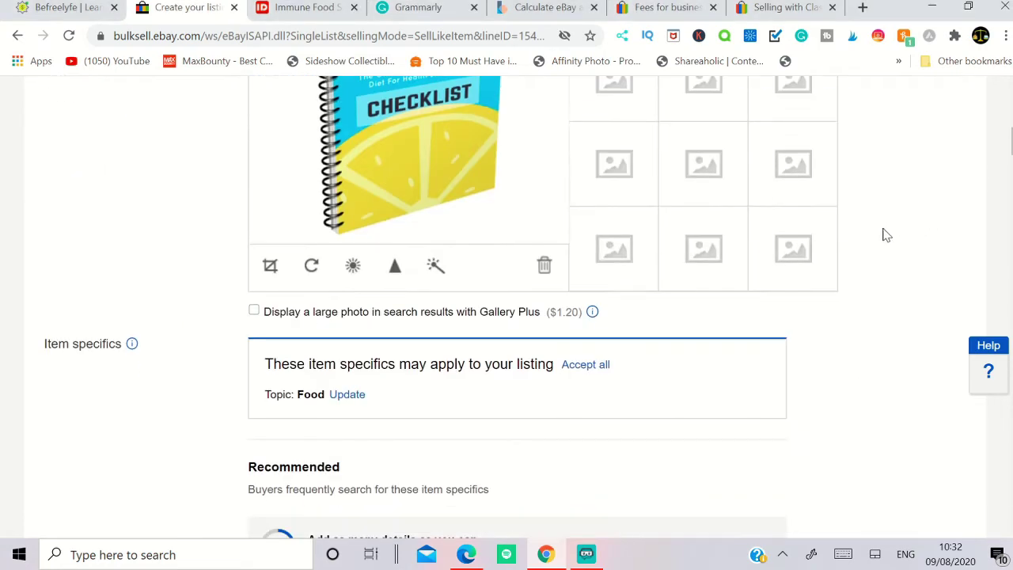
scroll(887, 235, down, 4)
scroll(419, 340, down, 6)
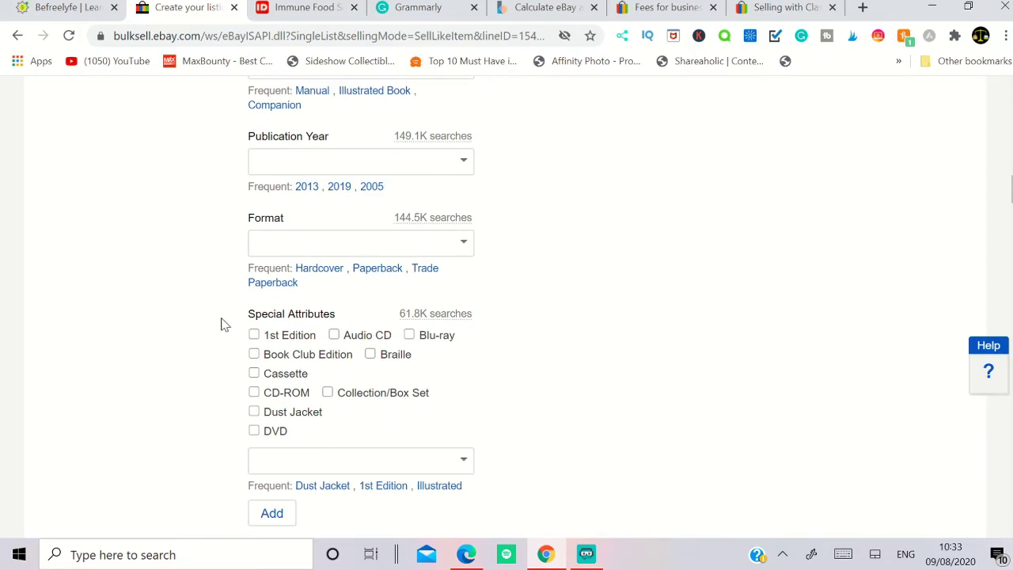
scroll(290, 370, down, 3)
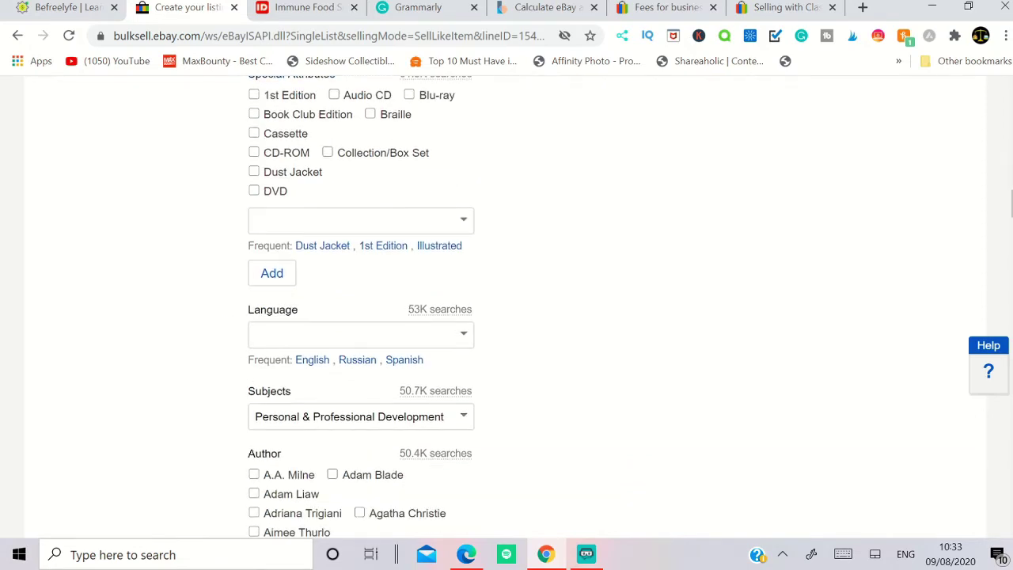
scroll(299, 388, down, 8)
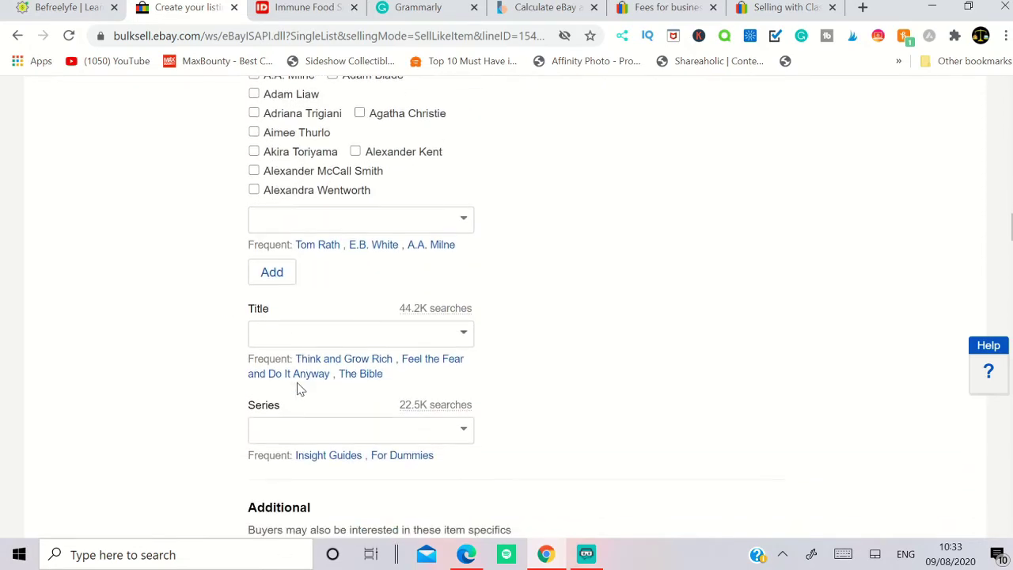
scroll(299, 388, down, 20)
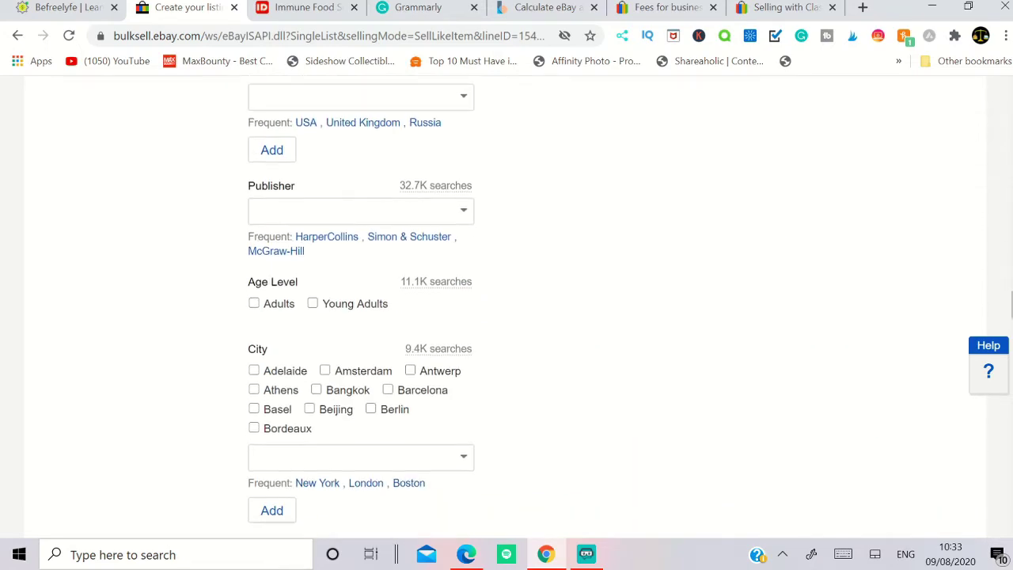
scroll(299, 388, down, 5)
click(301, 388)
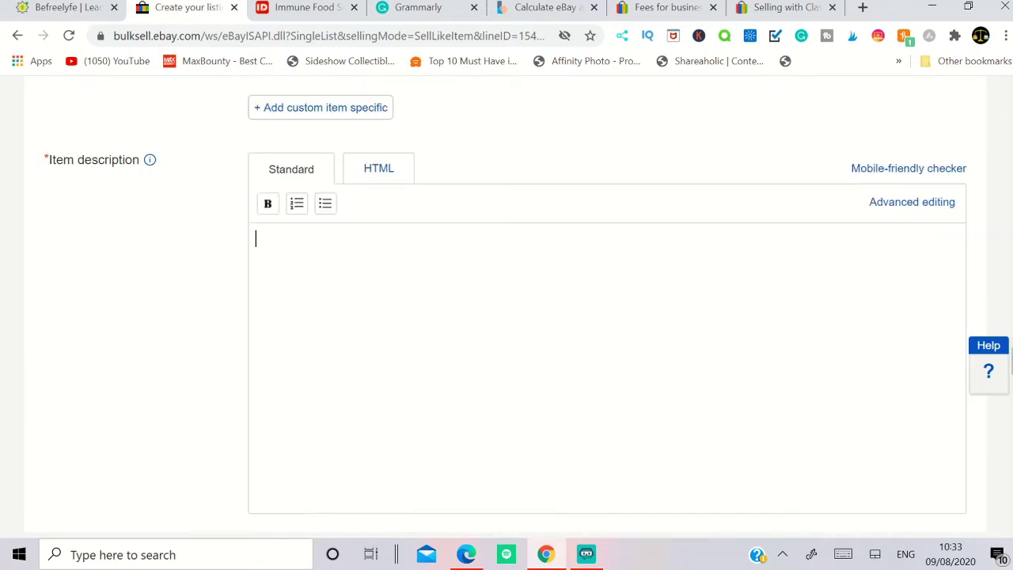
Step: Copy the full Immune Food Solutions description from its IDplr page, down to "Includes ready sales materials!"
click(295, 9)
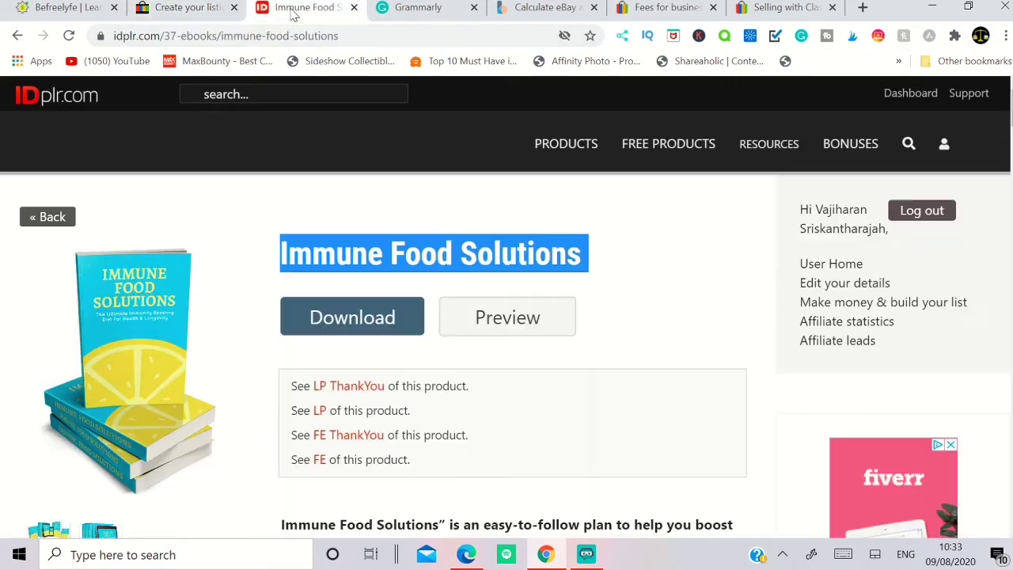
scroll(309, 488, down, 3)
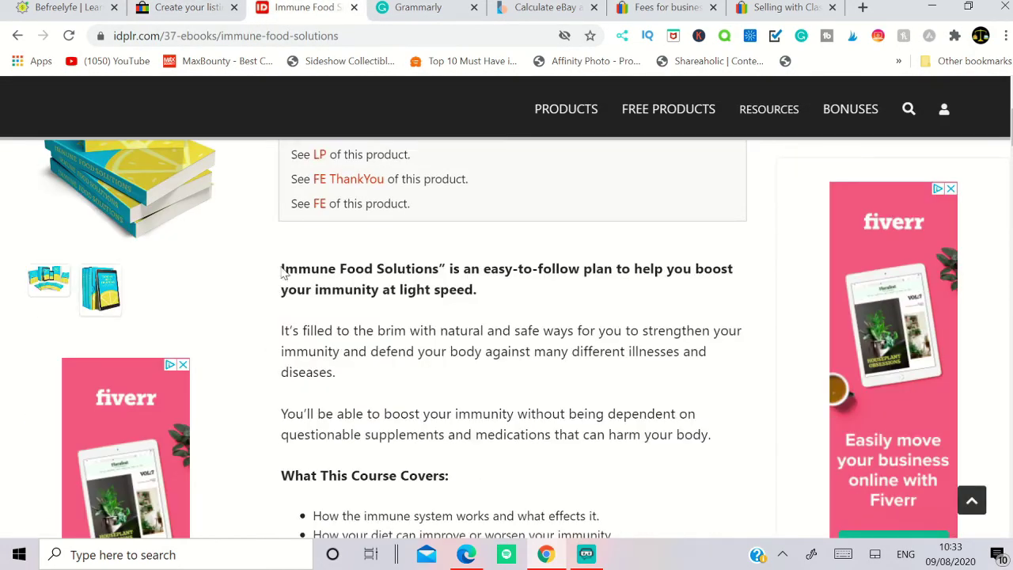
drag(282, 272, 521, 401)
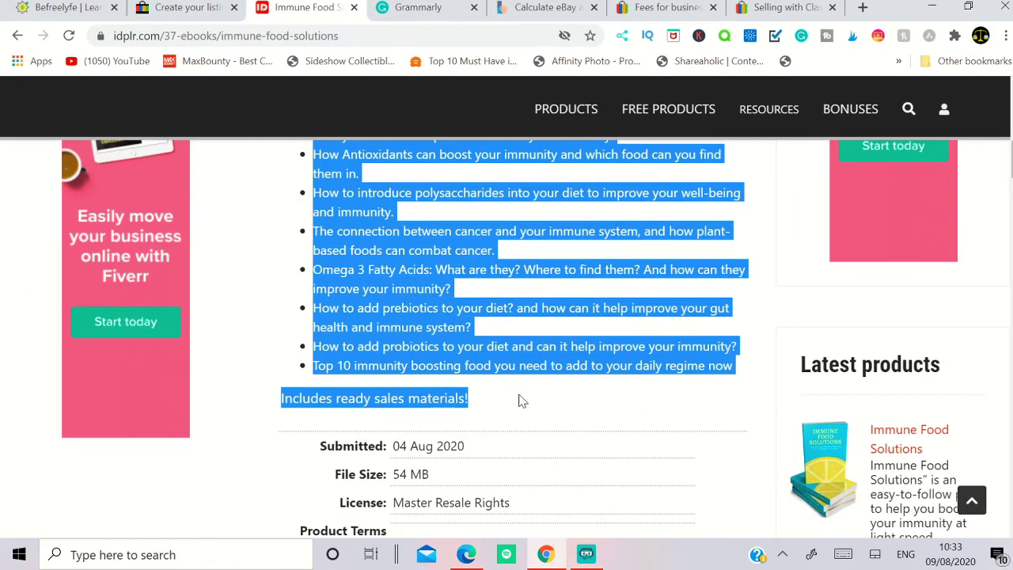
right_click(380, 323)
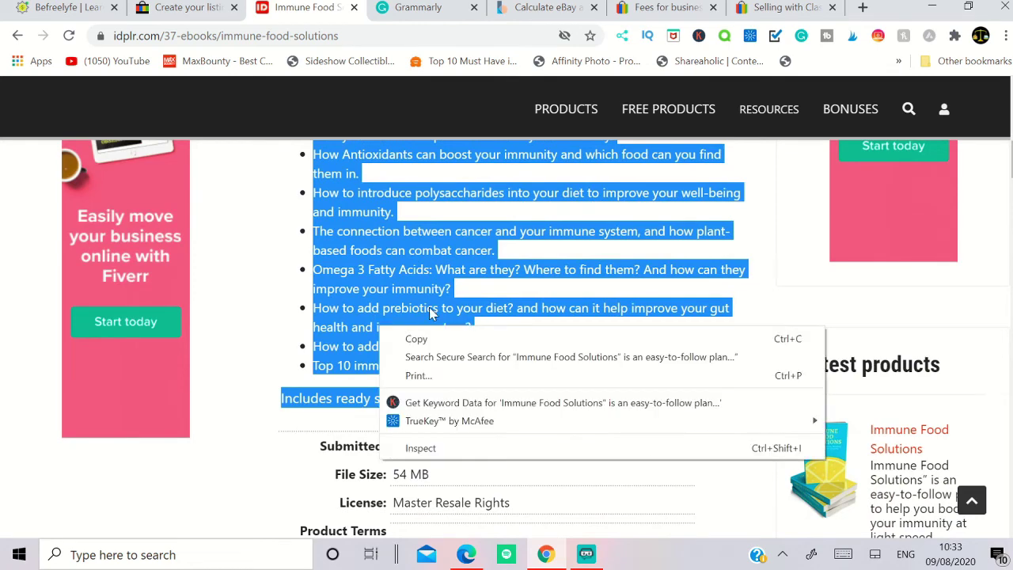
click(438, 337)
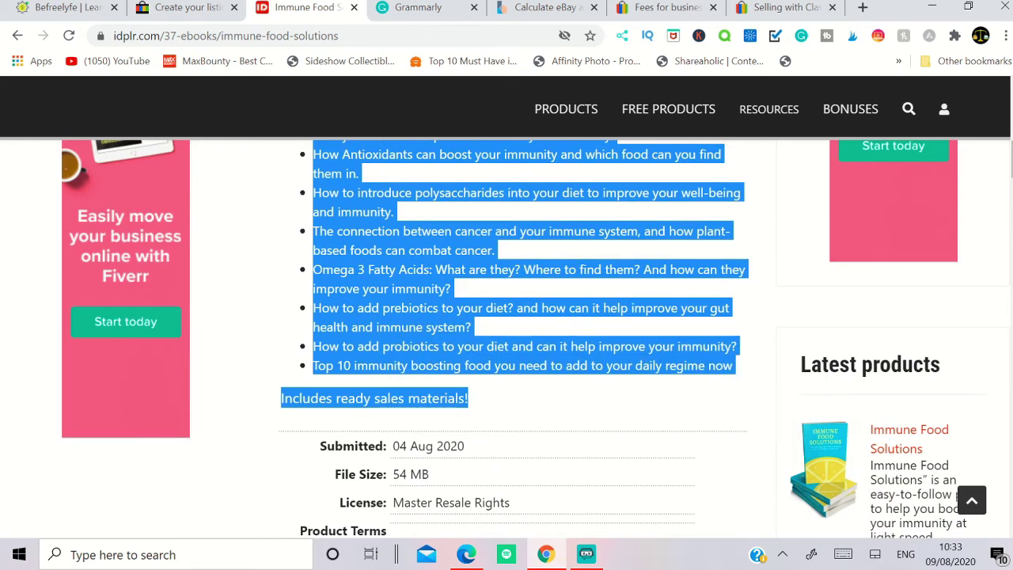
Step: Paste the copied Immune Food Solutions description into the empty item description of the eBay listing
click(186, 7)
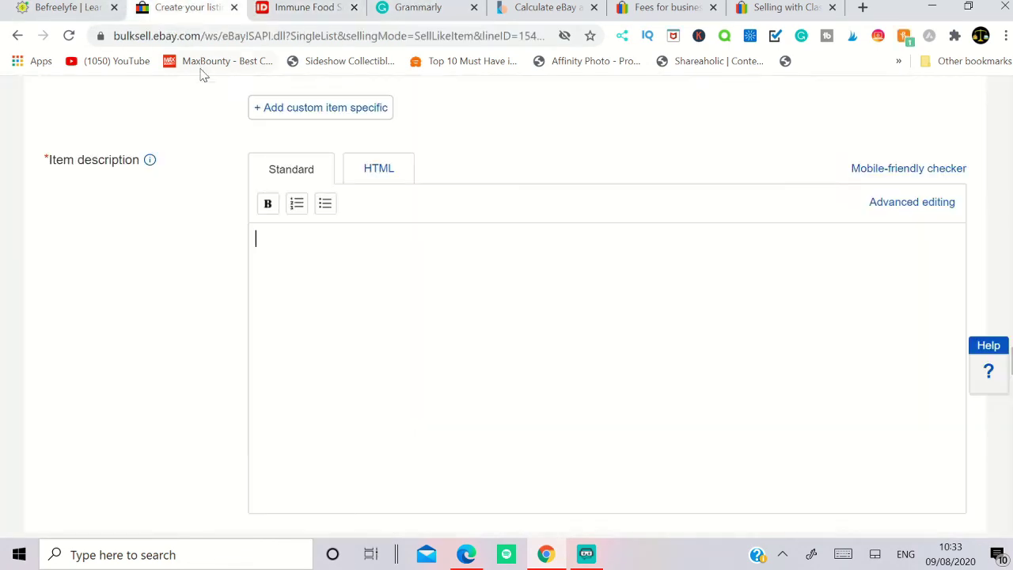
key(ctrl+v)
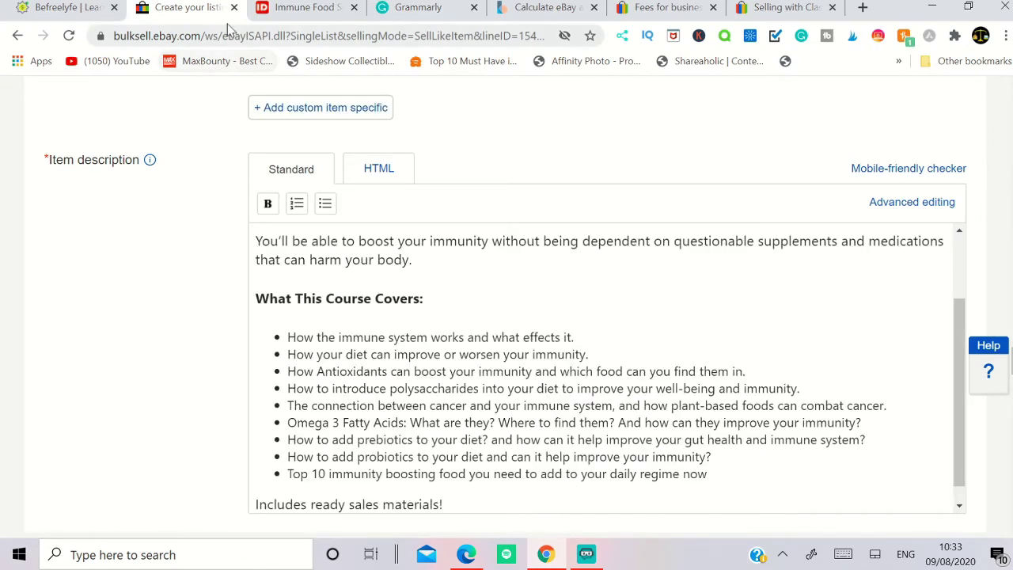
Step: Copy the note about receiving the ebook as a pdf within 2 hours from Grammarly and paste it above "What This Course Covers:" in the listing description
click(415, 8)
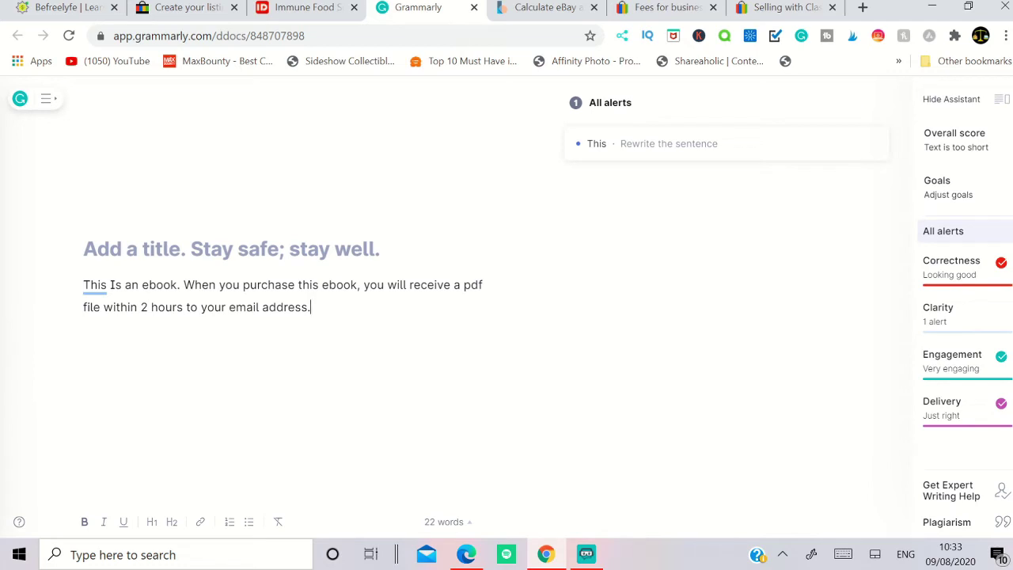
drag(311, 307, 109, 285)
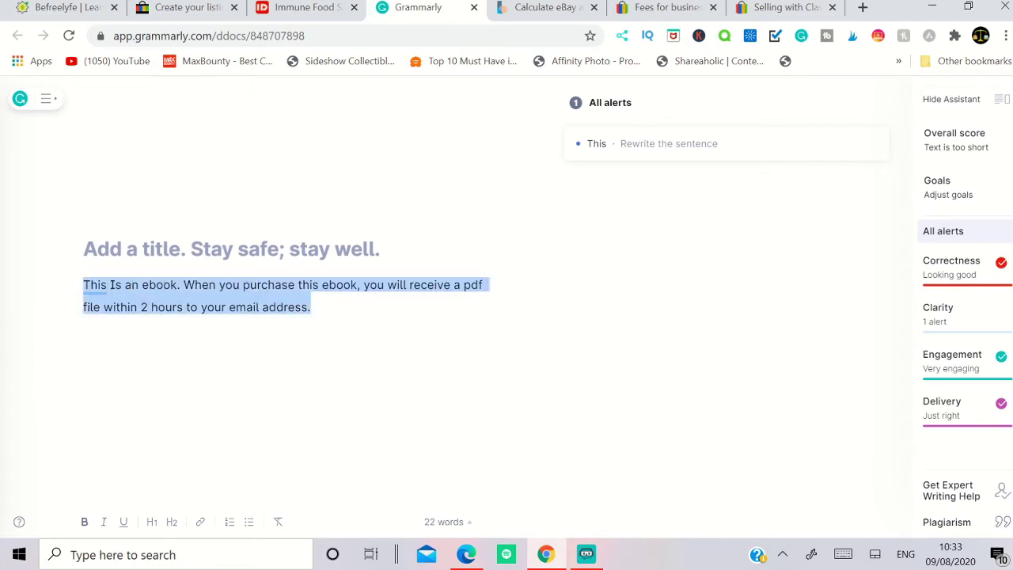
right_click(190, 298)
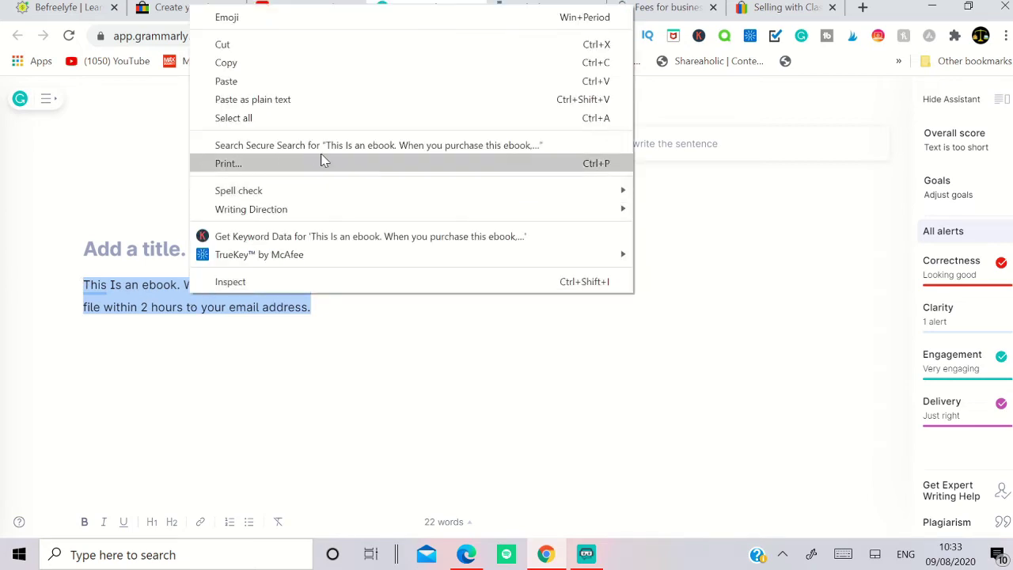
click(273, 68)
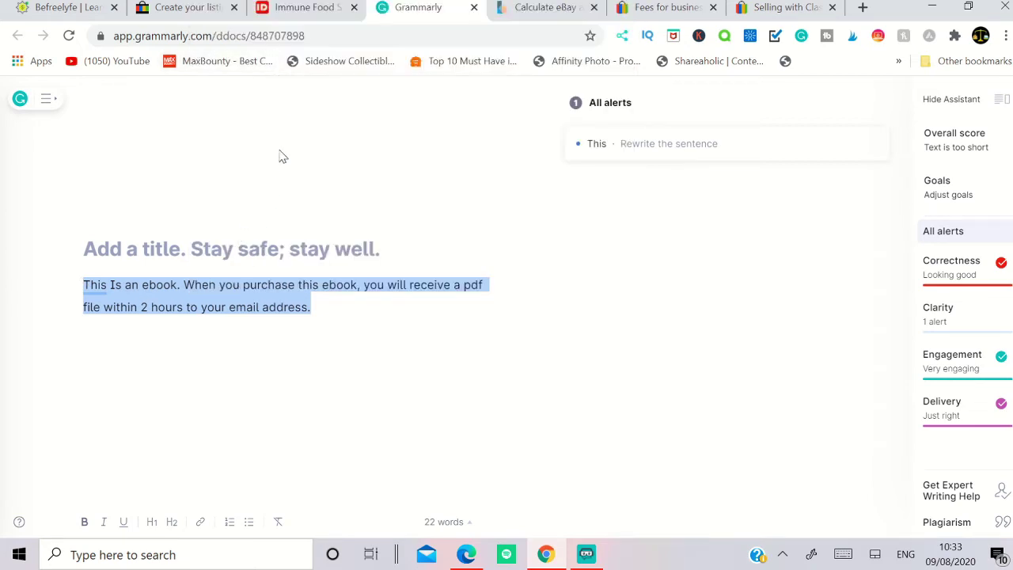
click(159, 8)
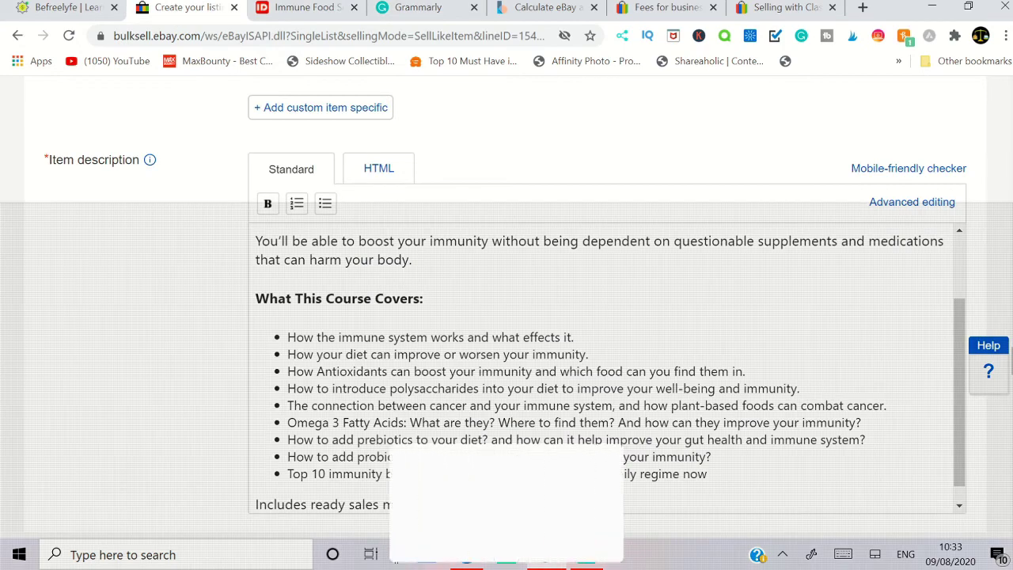
click(415, 260)
key(Return)
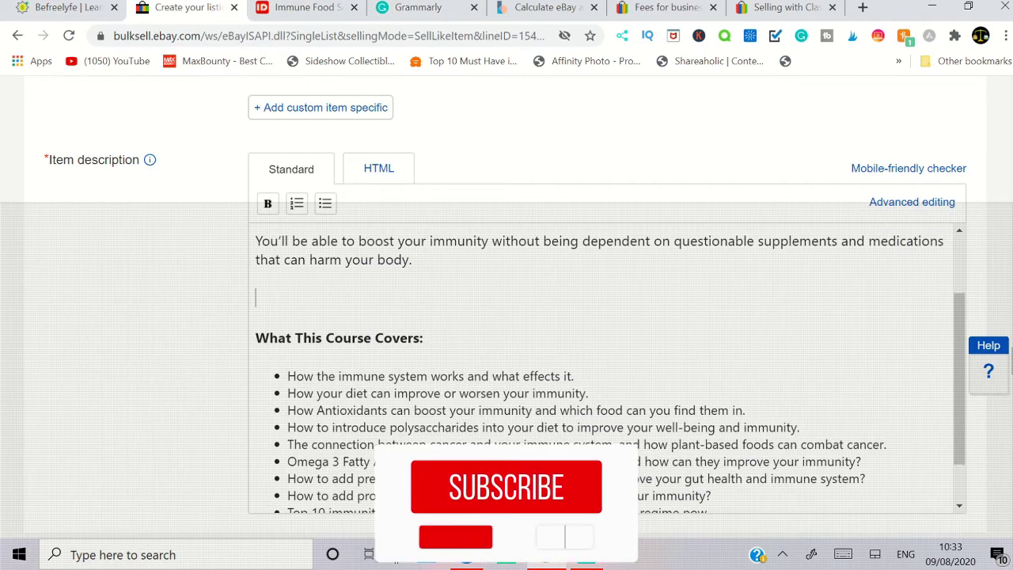
key(ctrl+v)
Step: Colour the pasted ebook delivery note red using the description's advanced editing
drag(306, 316, 254, 299)
click(870, 208)
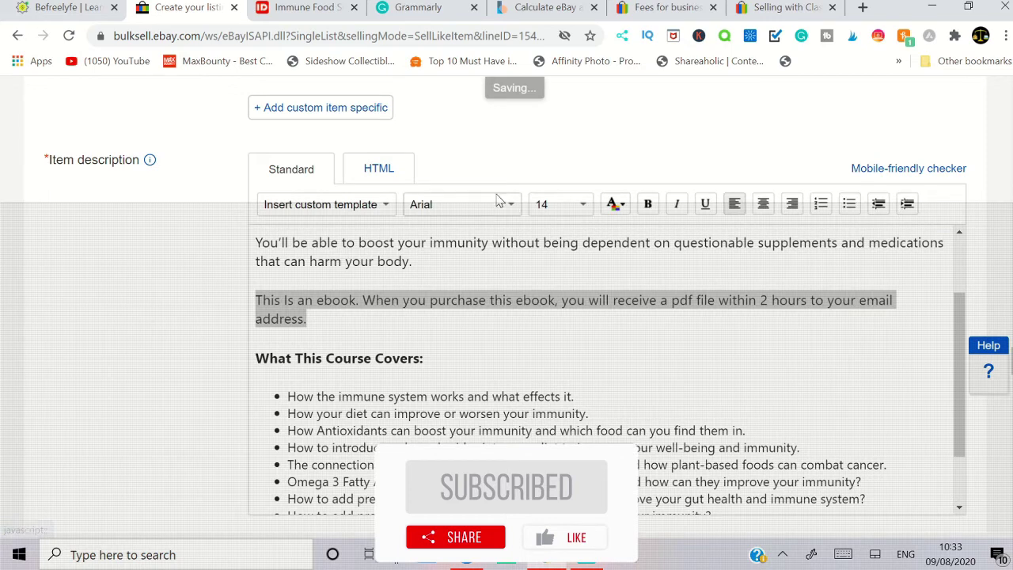
click(615, 205)
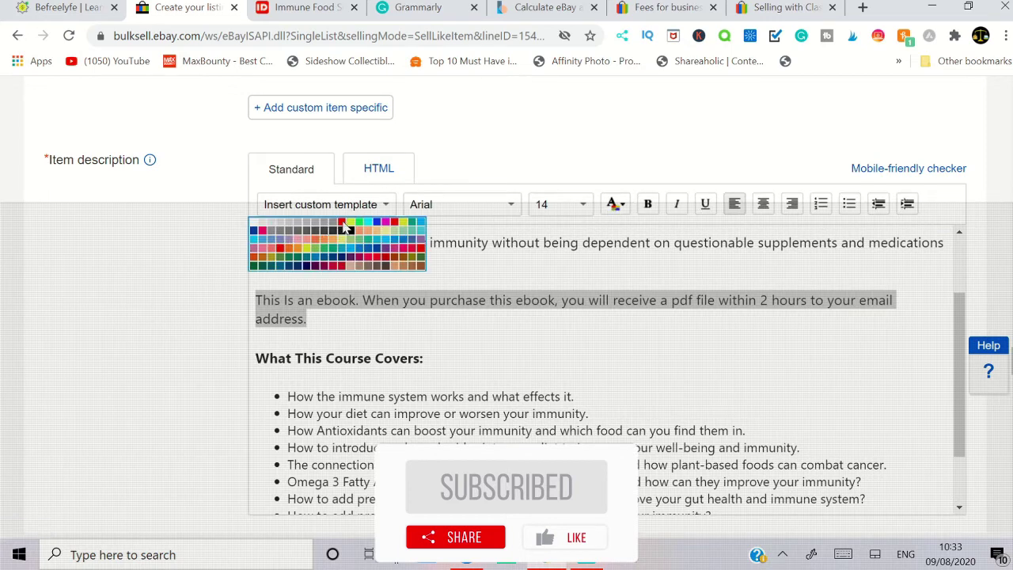
click(342, 222)
click(427, 357)
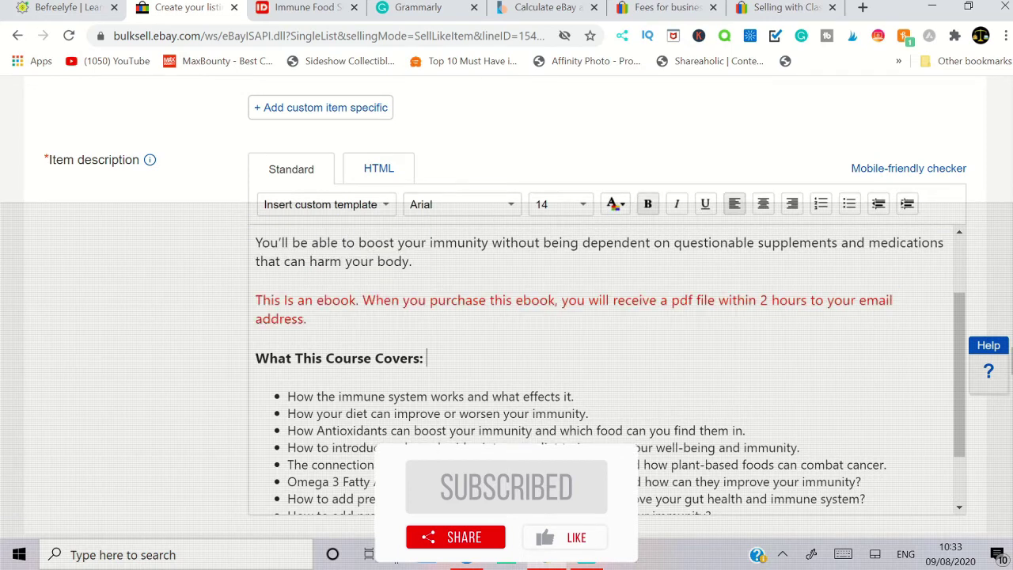
Step: Set the Buy It Now price to $1.89 and the quantity to 10 in the selling details
scroll(203, 456, down, 3)
scroll(203, 456, down, 4)
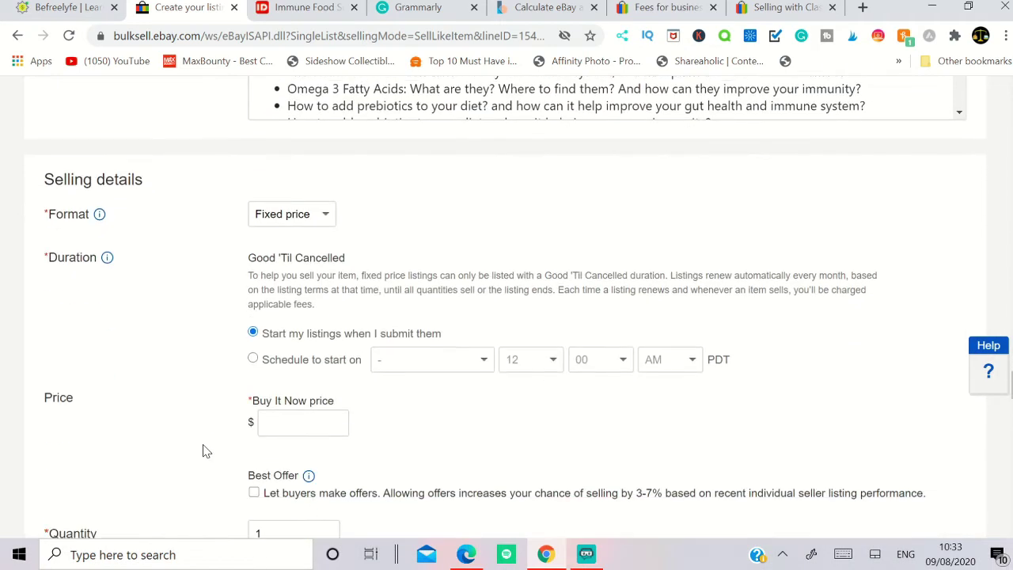
click(301, 420)
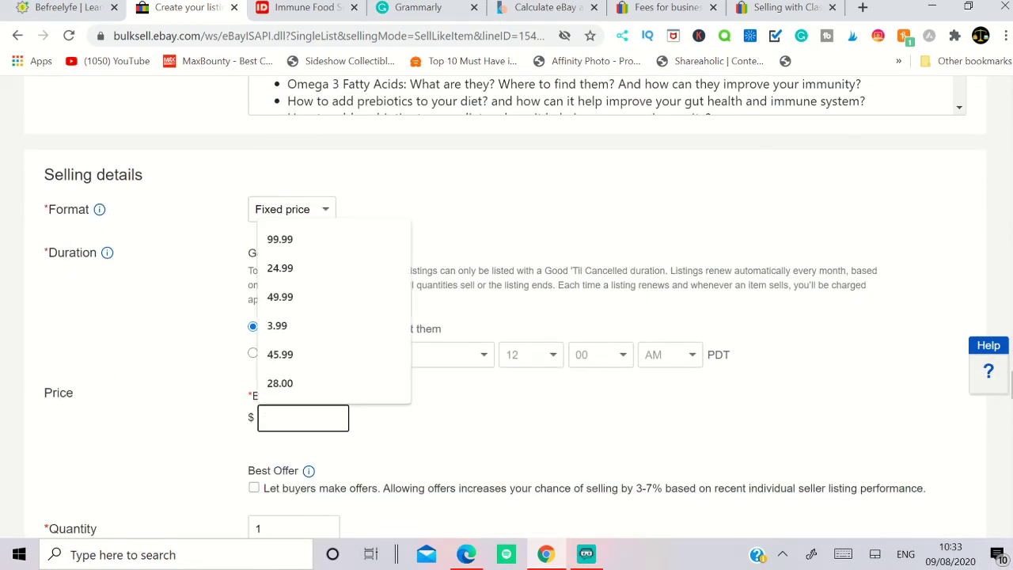
key(Escape)
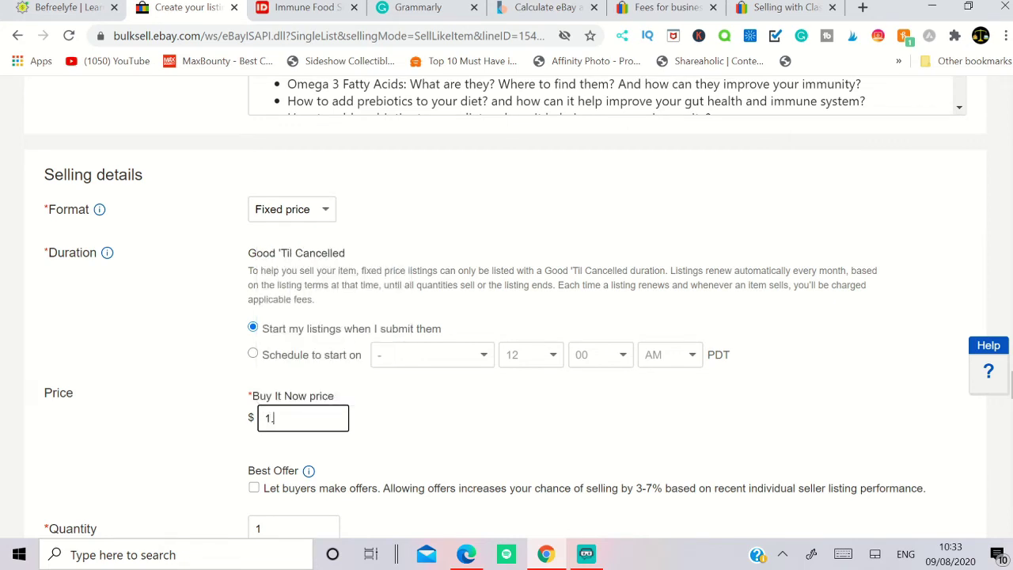
click(418, 421)
scroll(422, 418, down, 3)
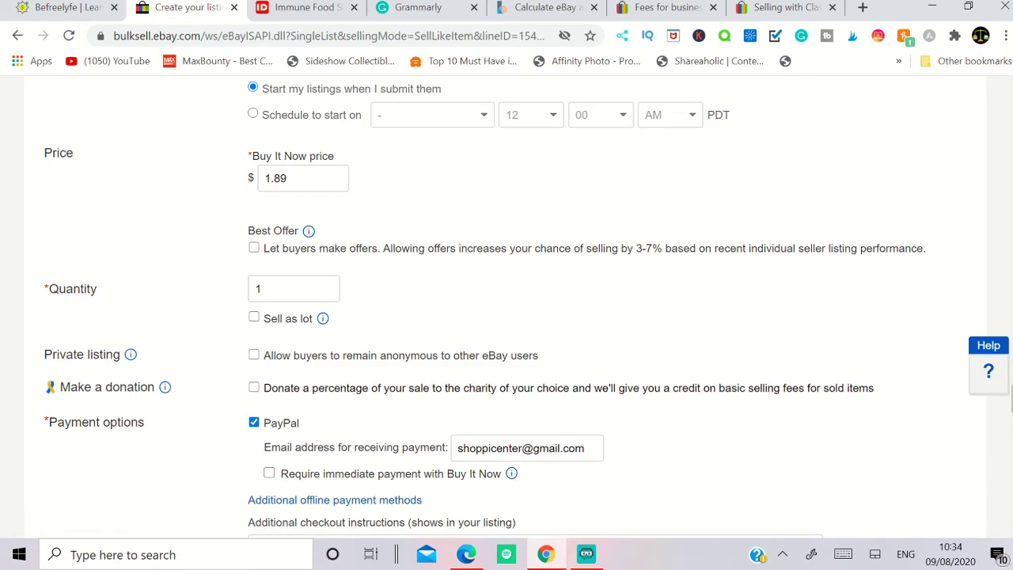
click(254, 283)
text(10)
Step: Review the return options and domestic shipping, keeping USPS First Class with free shipping and a handling time of Same business day
scroll(342, 308, down, 5)
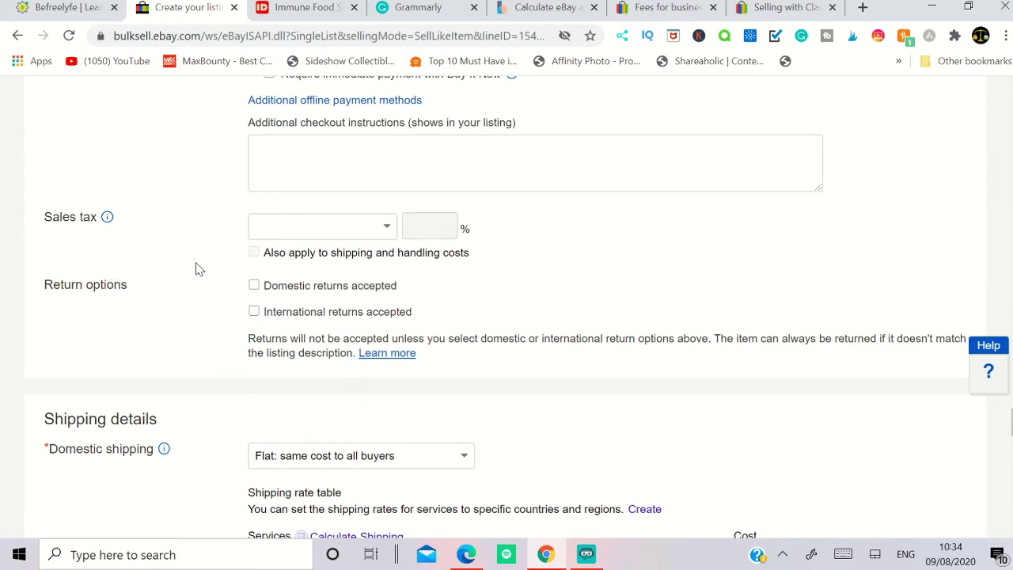
scroll(428, 372, down, 2)
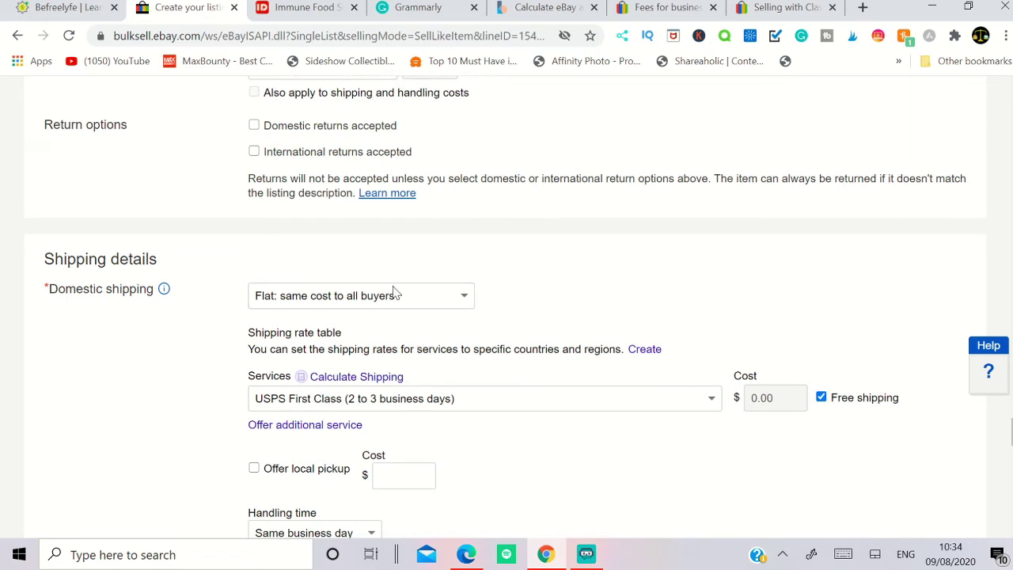
scroll(386, 309, down, 2)
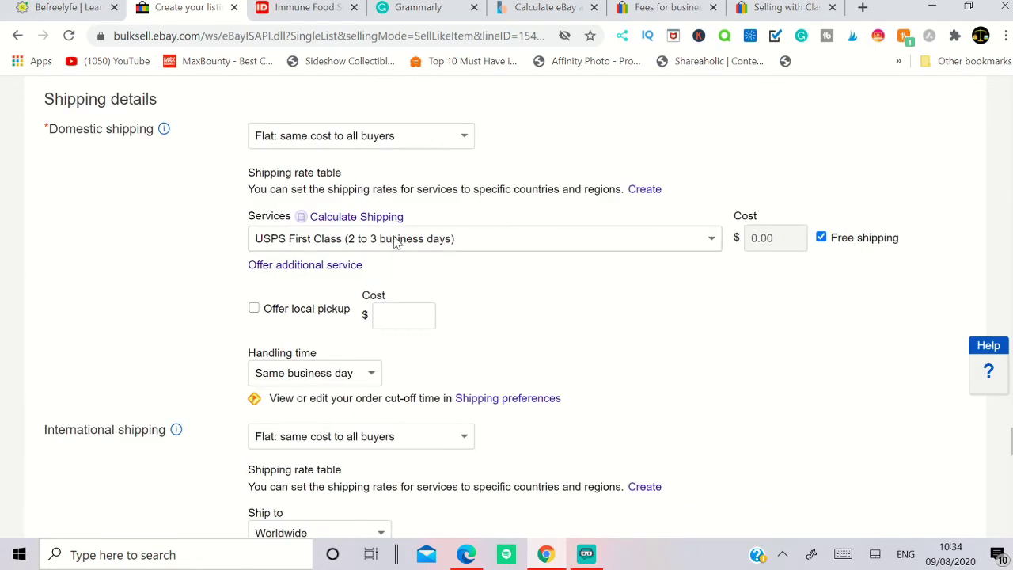
click(396, 241)
click(804, 376)
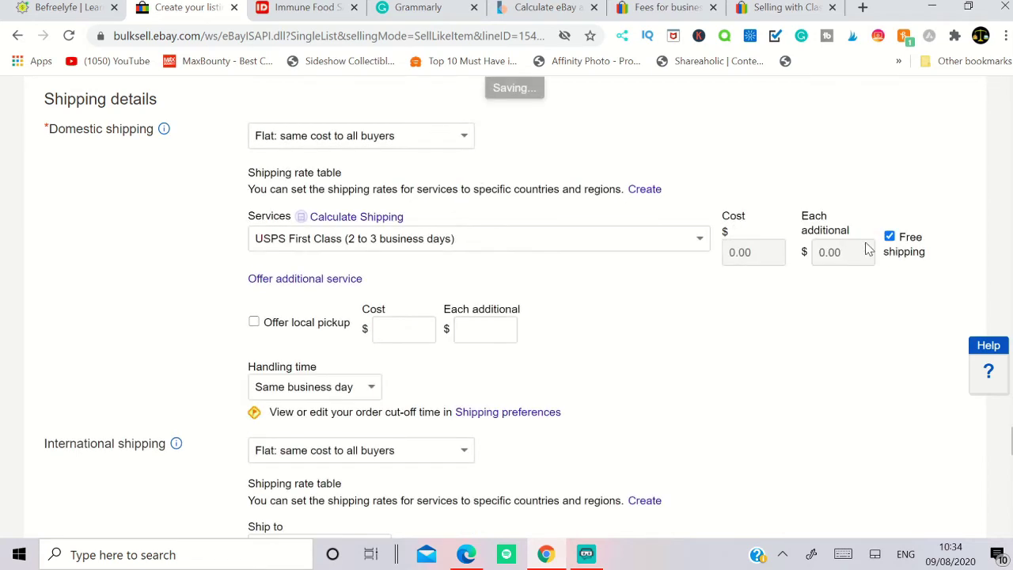
scroll(332, 326, down, 1)
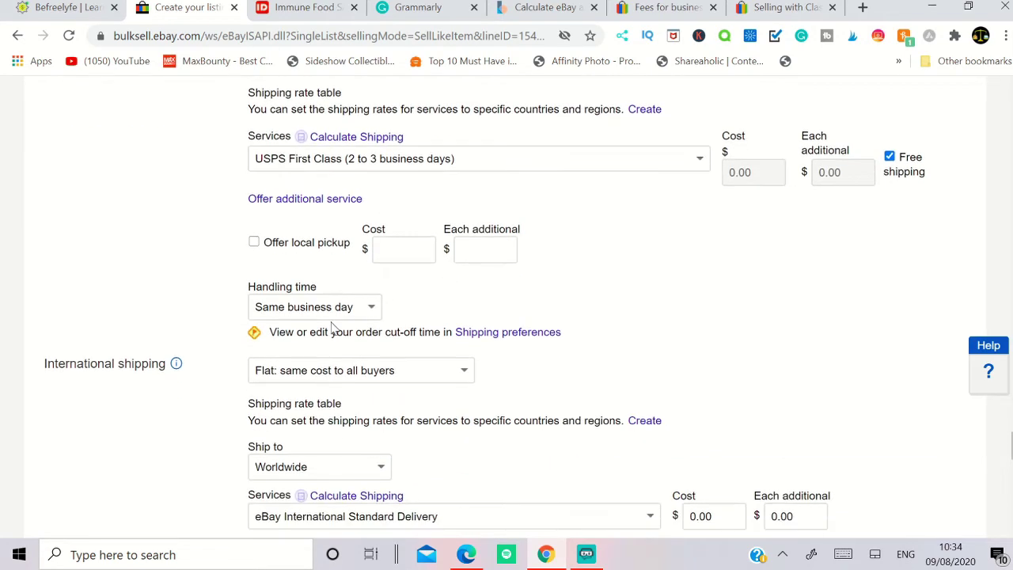
click(301, 309)
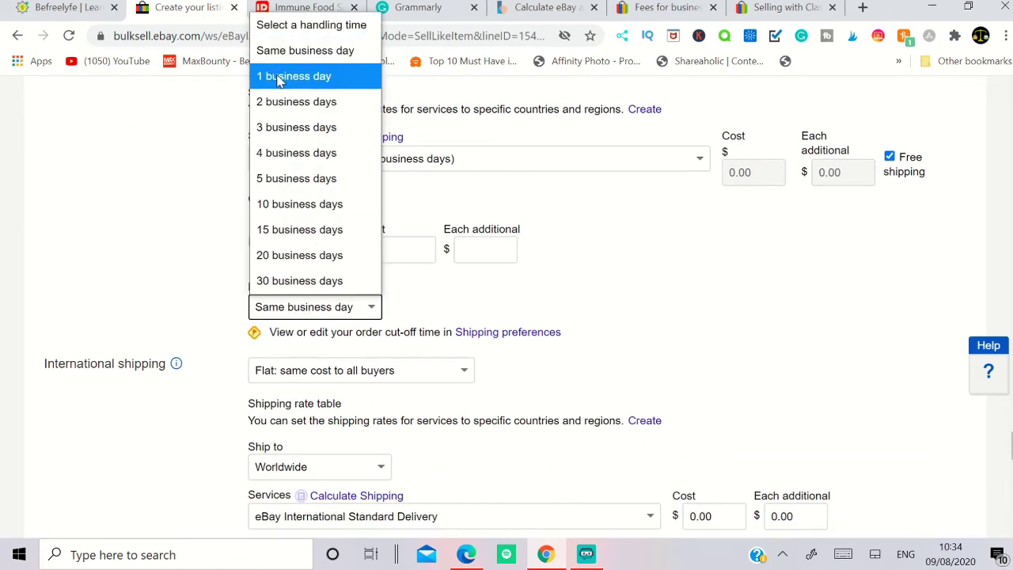
click(309, 54)
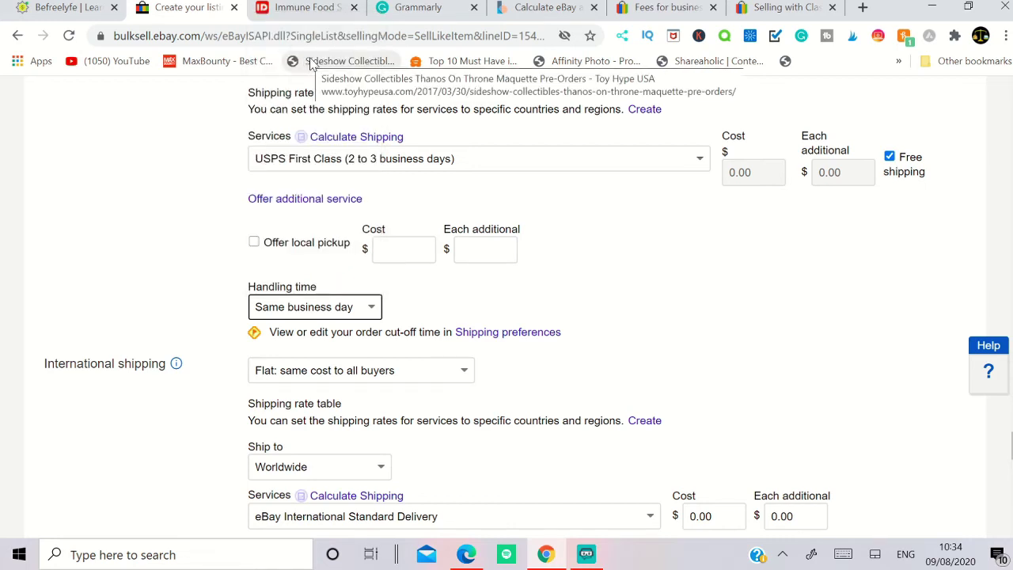
Step: Check the international shipping cost options and keep "Flat: same cost to all buyers"
scroll(402, 287, down, 1)
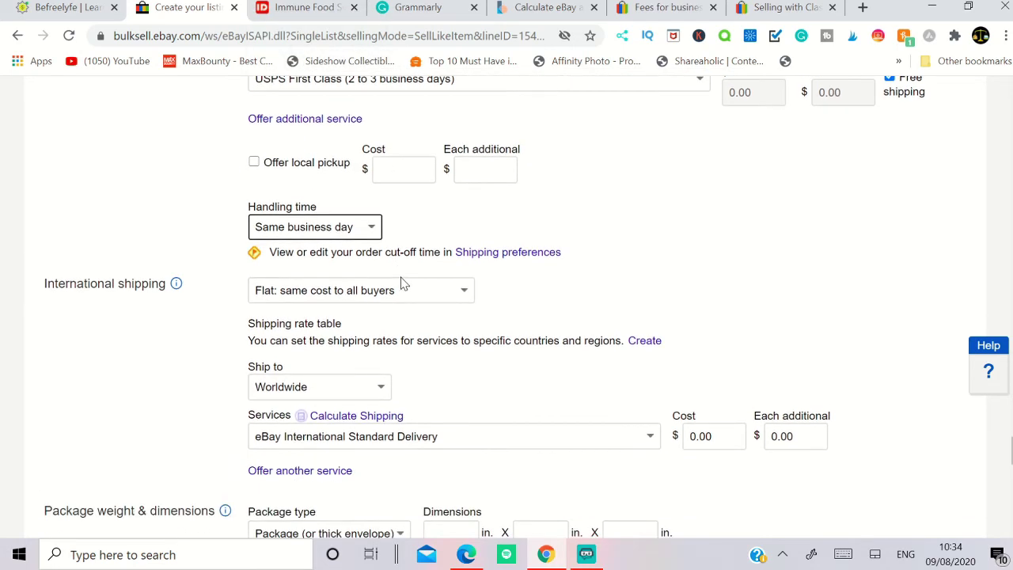
click(360, 292)
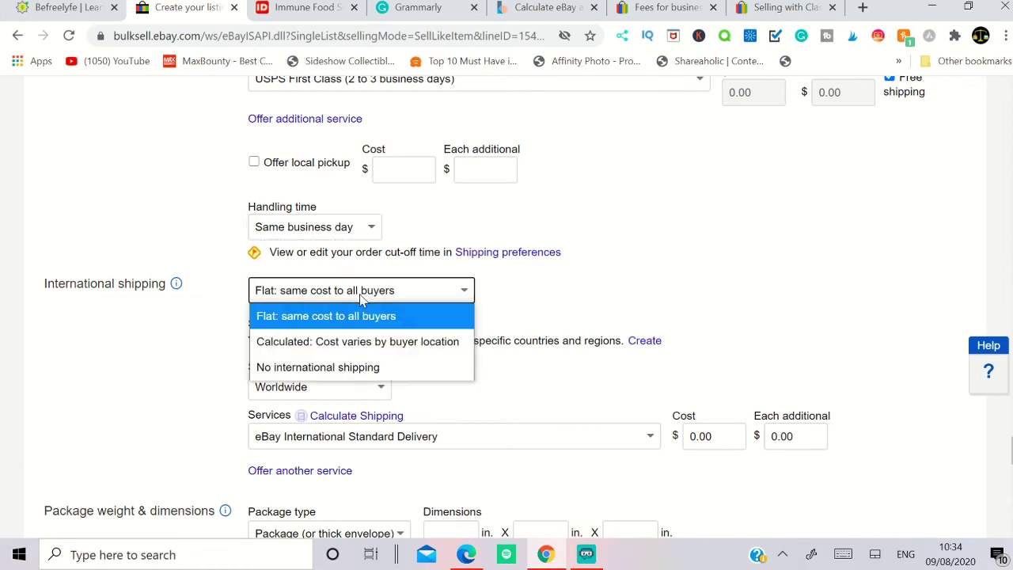
click(360, 293)
scroll(324, 419, down, 1)
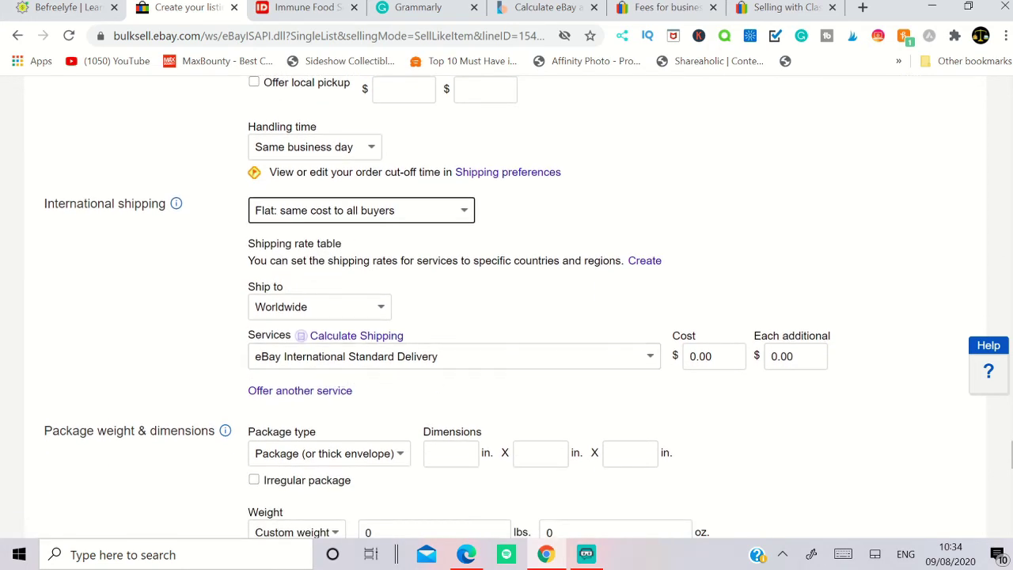
Step: Submit the listing, leaving the package details, promoted listings and volume pricing as they are
scroll(758, 367, down, 3)
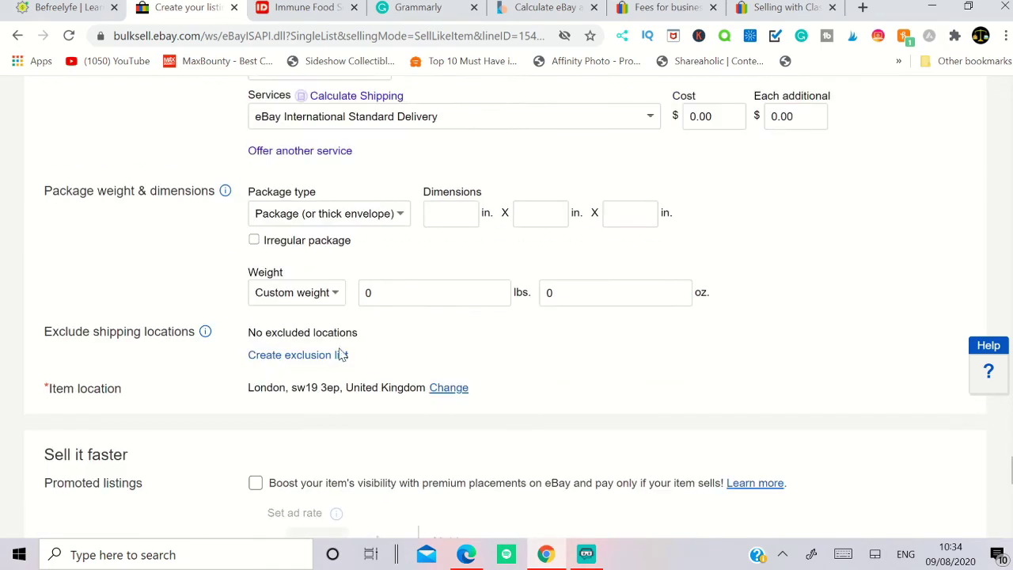
scroll(340, 355, down, 2)
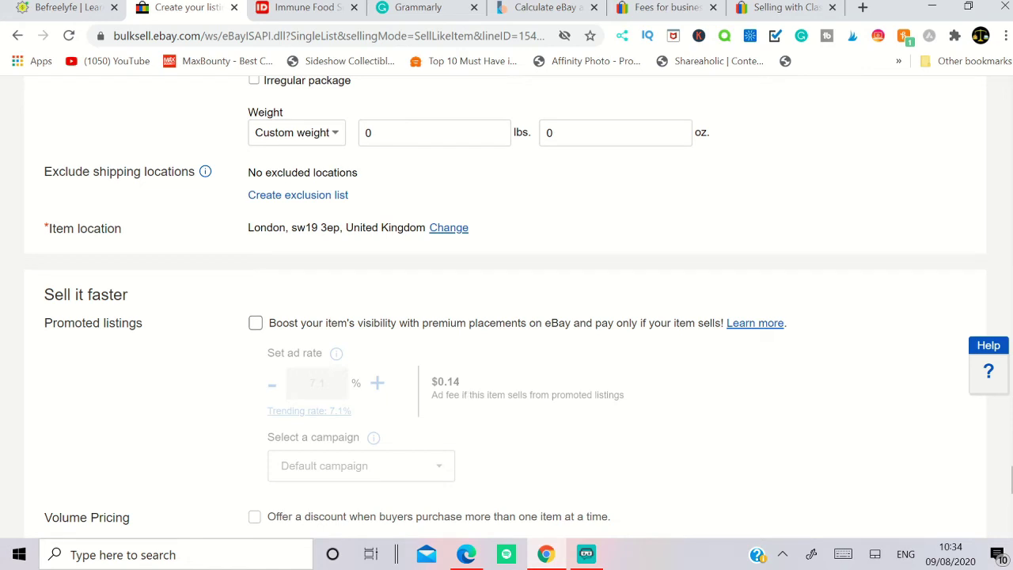
scroll(407, 373, down, 5)
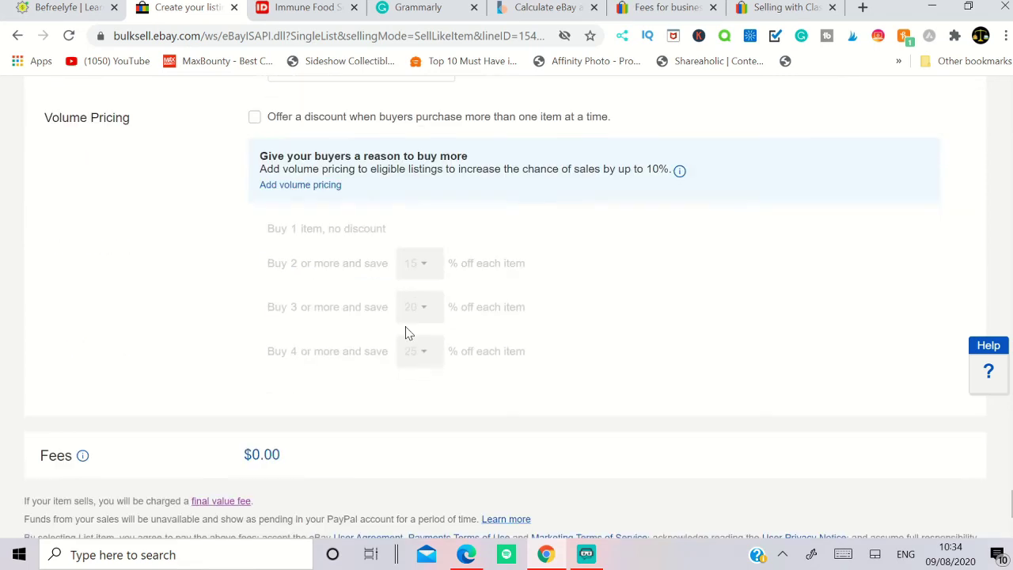
scroll(287, 385, down, 2)
click(92, 469)
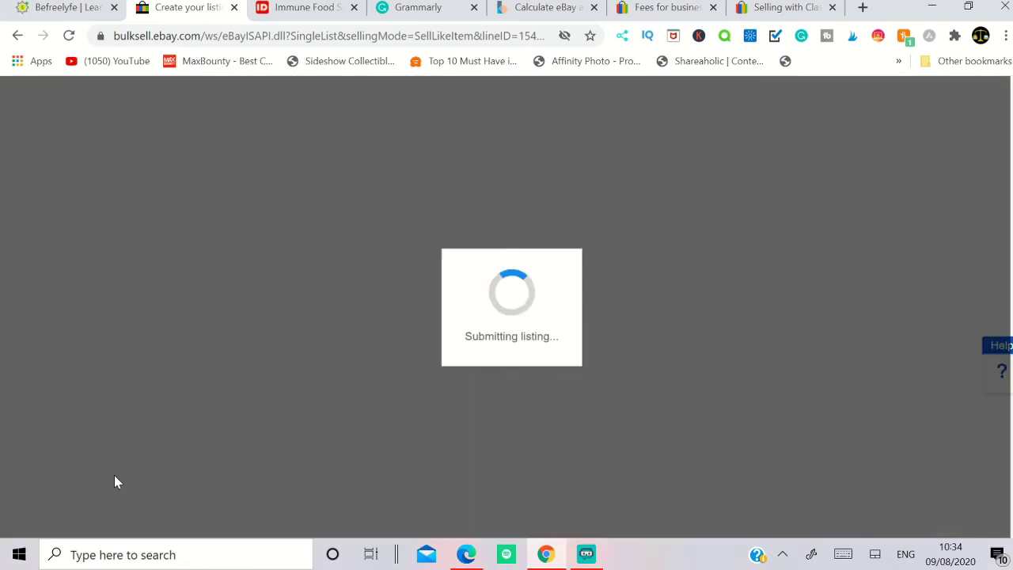